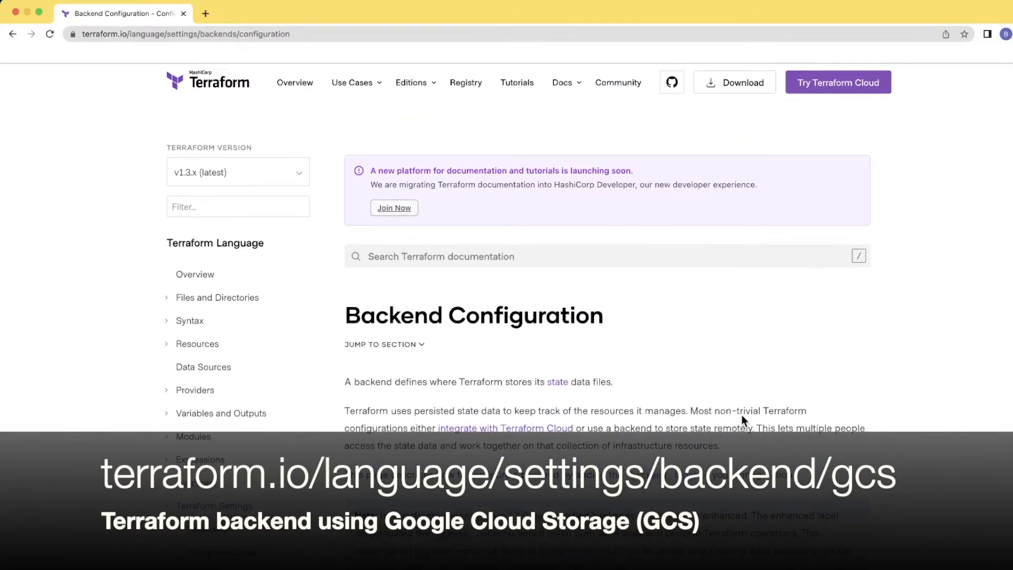
pyautogui.scroll(-1, 741, 416)
pyautogui.scroll(-2, 741, 415)
pyautogui.scroll(-2, 741, 415)
pyautogui.scroll(-2, 742, 416)
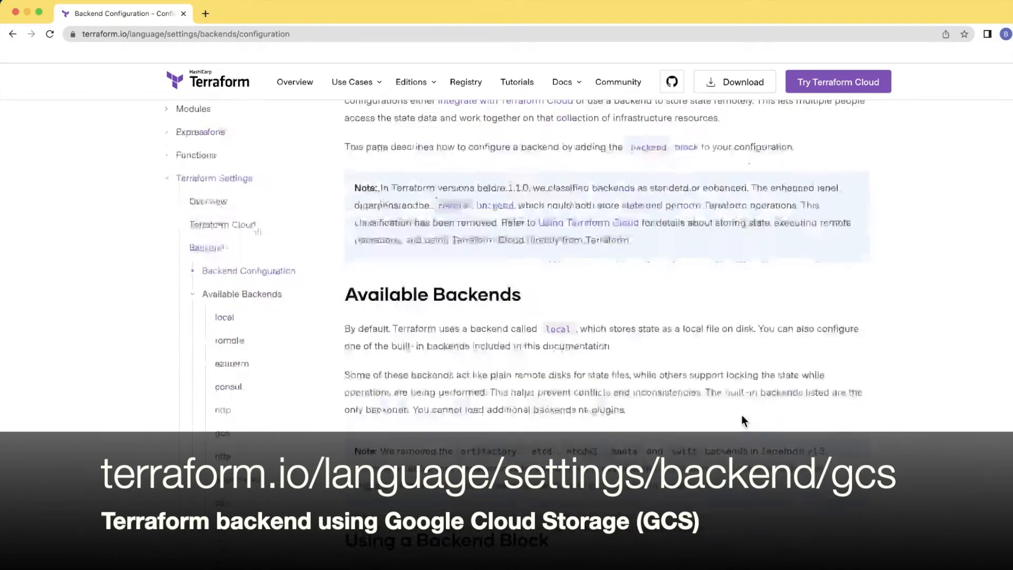
pyautogui.scroll(-1, 742, 416)
pyautogui.scroll(-2, 741, 416)
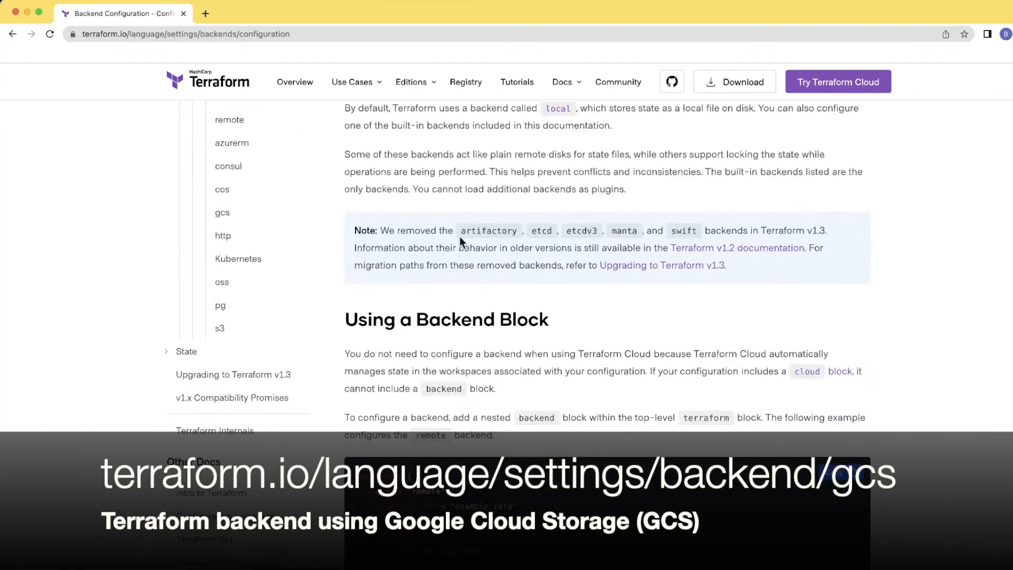
pyautogui.scroll(1, 459, 240)
pyautogui.scroll(1, 280, 205)
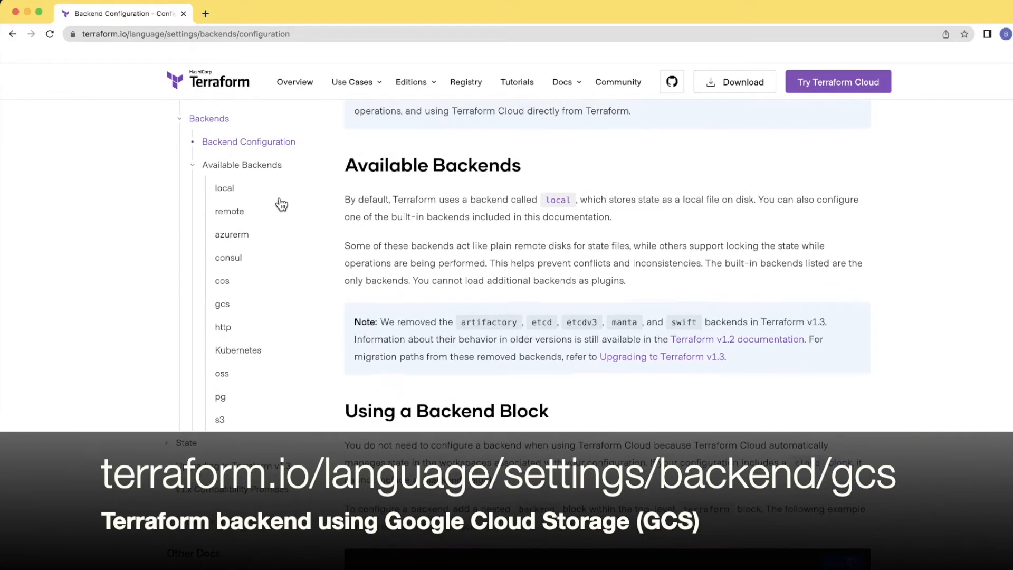
pyautogui.click(240, 171)
pyautogui.click(241, 170)
pyautogui.click(223, 306)
pyautogui.scroll(-2, 452, 309)
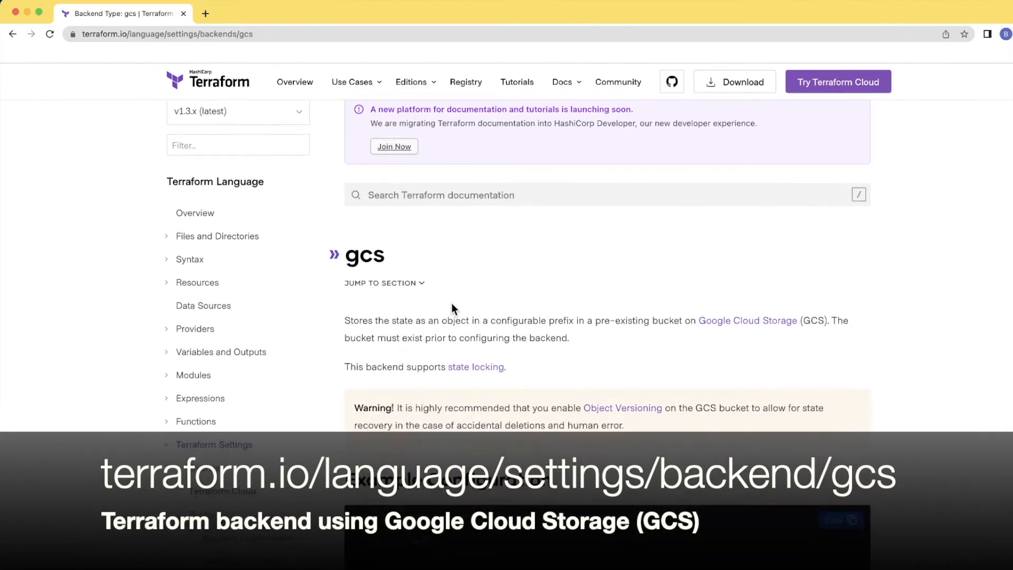
pyautogui.scroll(-3, 451, 309)
pyautogui.scroll(-1, 451, 309)
pyautogui.scroll(-1, 451, 308)
pyautogui.scroll(-2, 451, 303)
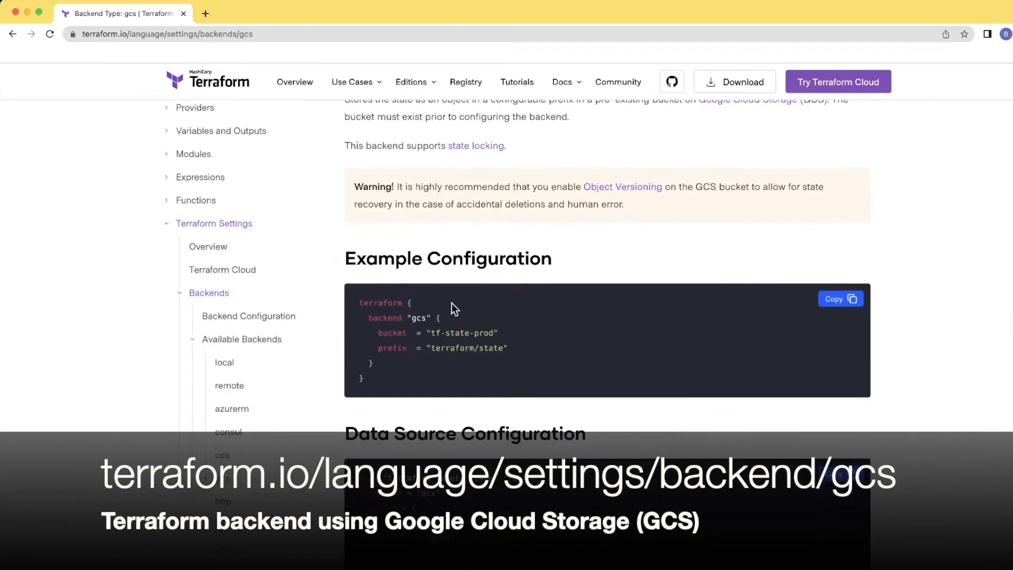
pyautogui.scroll(-1, 451, 303)
pyautogui.scroll(-1, 451, 303)
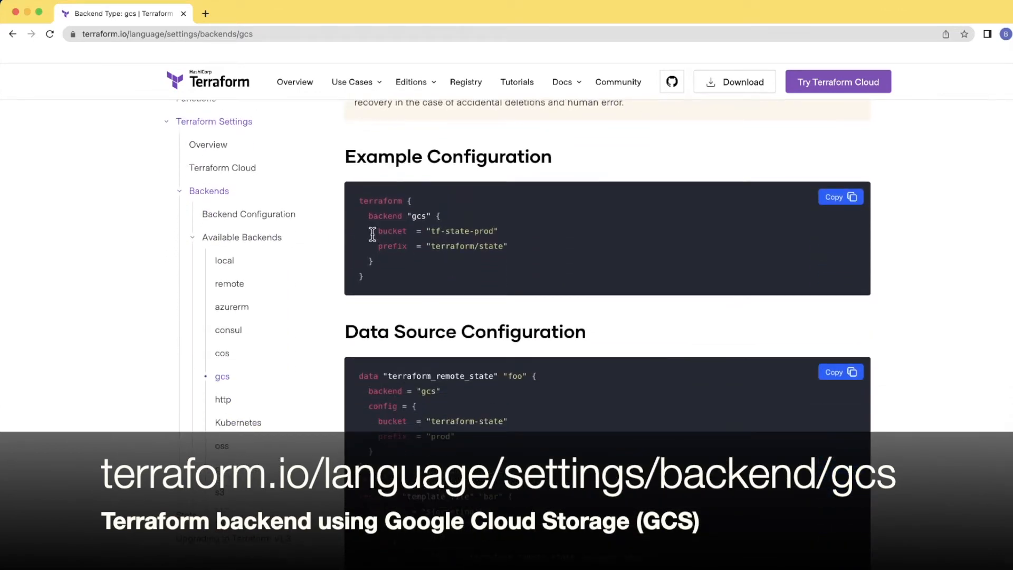
# - Highlight the bucket and prefix lines in the gcs backend example configuration
pyautogui.moveTo(372, 235)
pyautogui.mouseDown()
pyautogui.moveTo(507, 230)
pyautogui.moveTo(507, 240)
pyautogui.mouseUp()
pyautogui.click(507, 239)
pyautogui.tripleClick(485, 246)
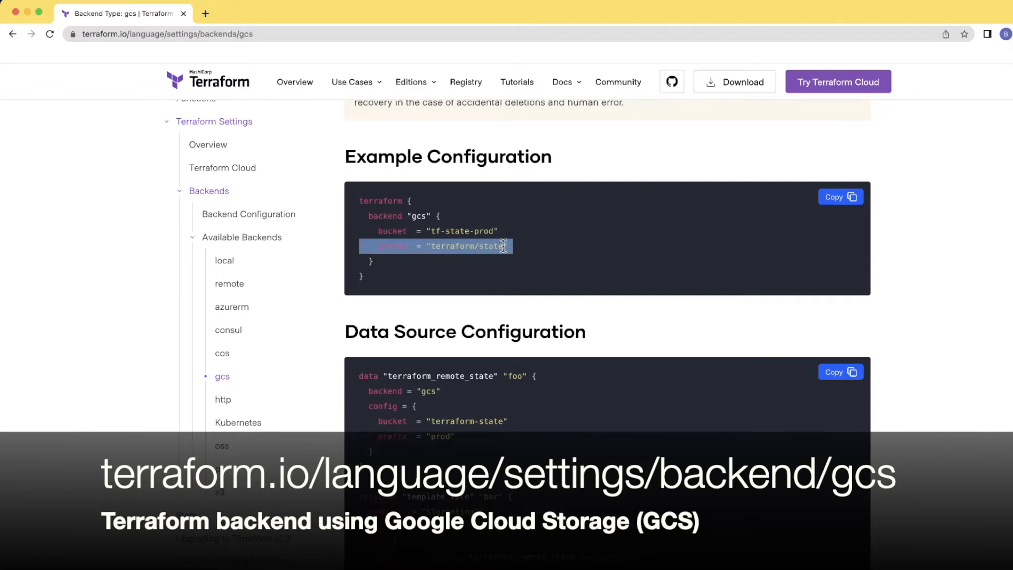
pyautogui.scroll(-1, 511, 276)
pyautogui.scroll(-3, 407, 249)
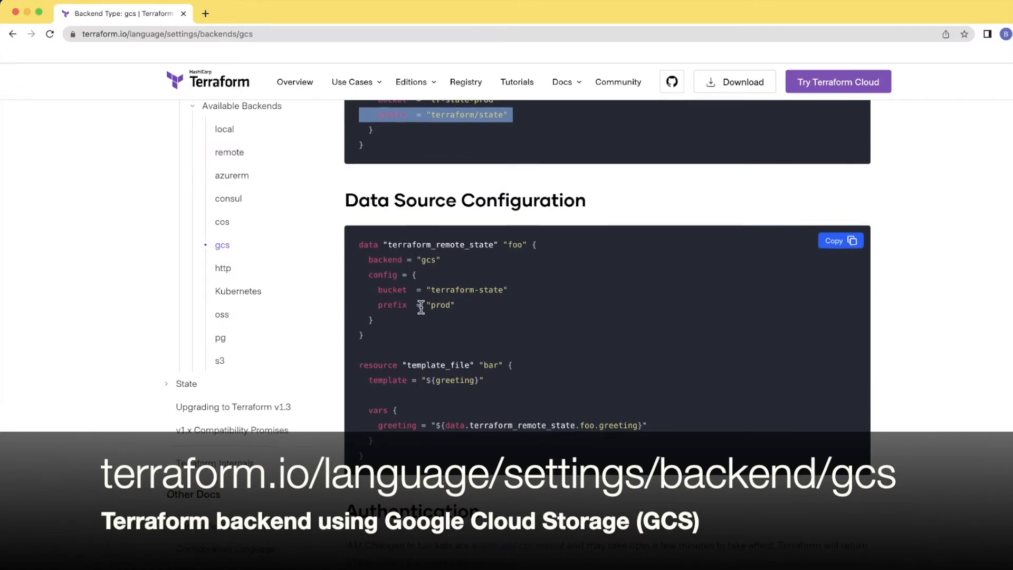
pyautogui.scroll(-5, 420, 307)
pyautogui.scroll(-3, 419, 308)
pyautogui.scroll(-2, 420, 307)
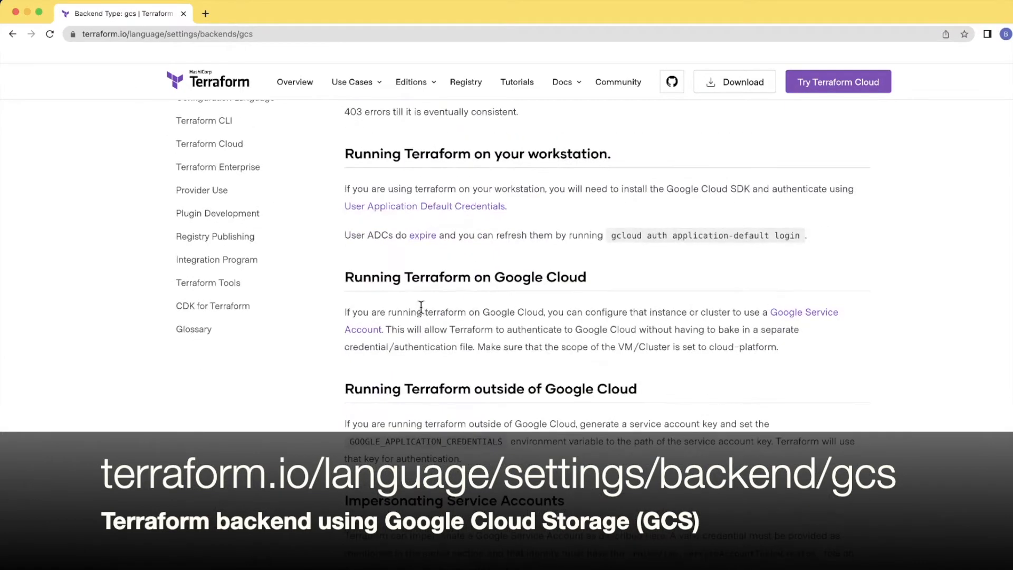
pyautogui.scroll(-1, 467, 297)
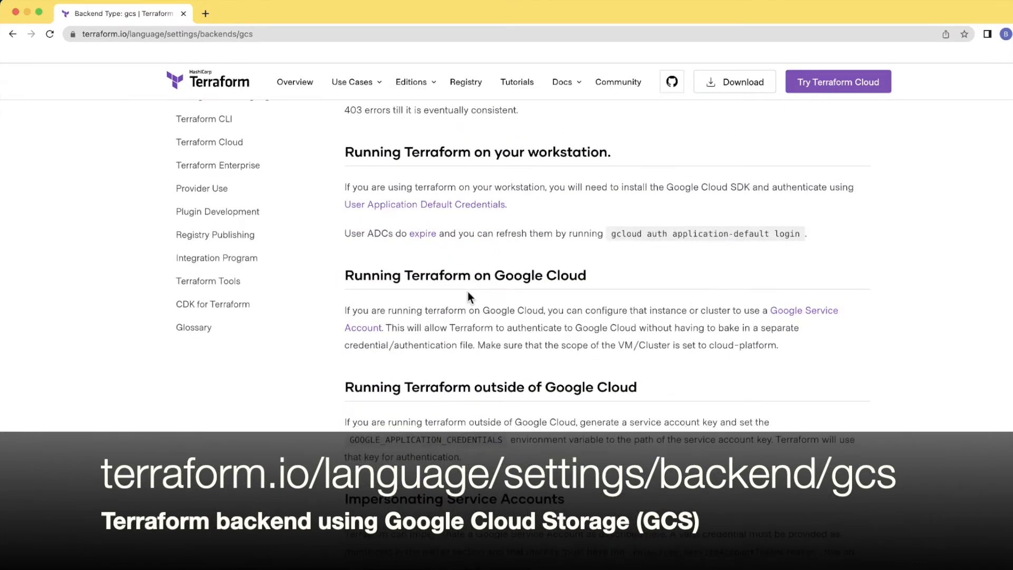
pyautogui.scroll(-1, 468, 296)
pyautogui.scroll(-1, 468, 297)
pyautogui.scroll(-1, 467, 297)
pyautogui.scroll(-1, 467, 296)
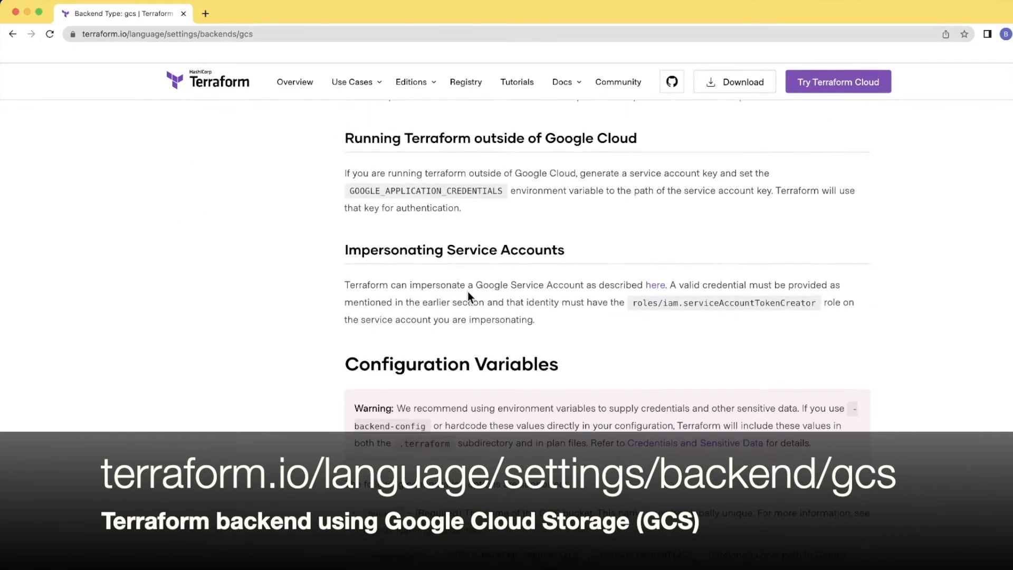
pyautogui.scroll(-2, 467, 296)
pyautogui.scroll(-1, 467, 294)
pyautogui.scroll(-1, 467, 291)
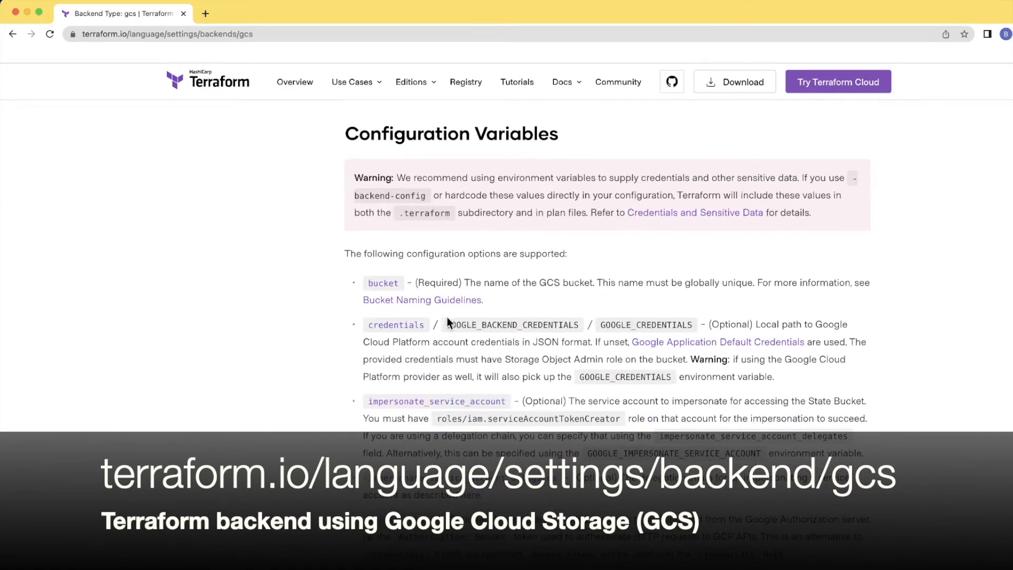
# - Highlight the GOOGLE_BACKEND_CREDENTIALS variable and the local credentials path description
pyautogui.moveTo(446, 325); pyautogui.dragTo(584, 328)
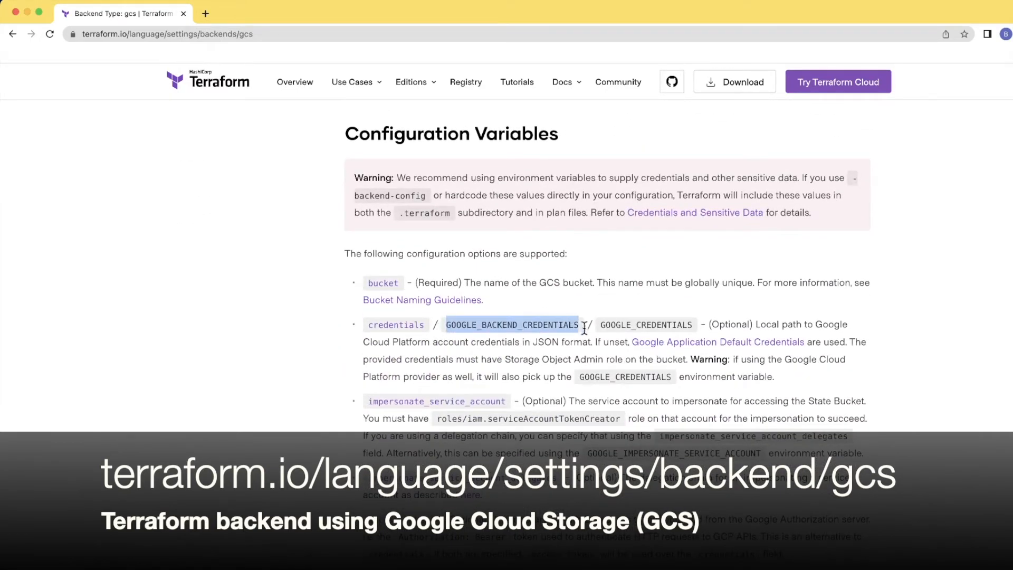
pyautogui.click(586, 327)
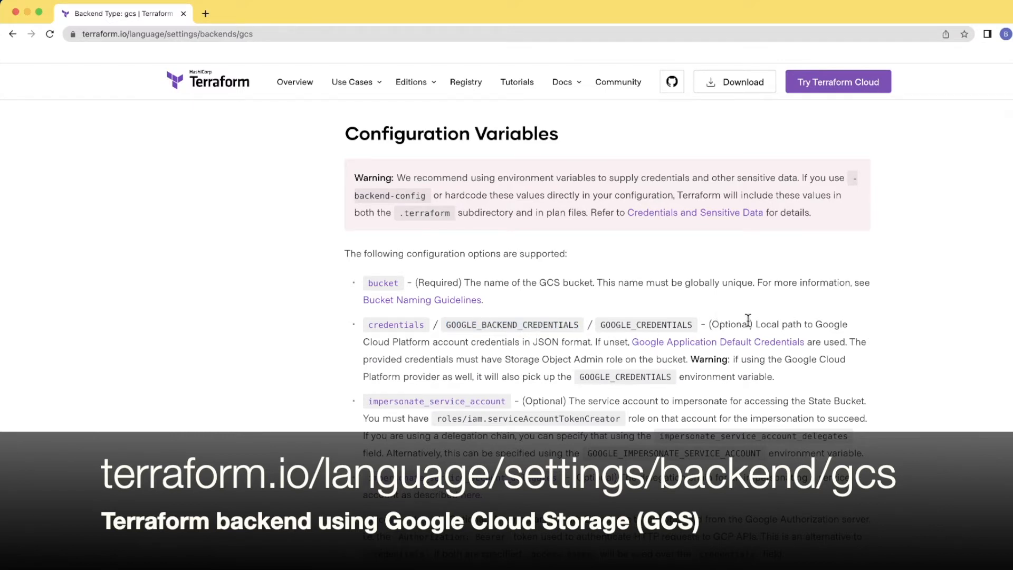
pyautogui.moveTo(754, 324)
pyautogui.mouseDown()
pyautogui.moveTo(696, 350)
pyautogui.moveTo(590, 342)
pyautogui.mouseUp()
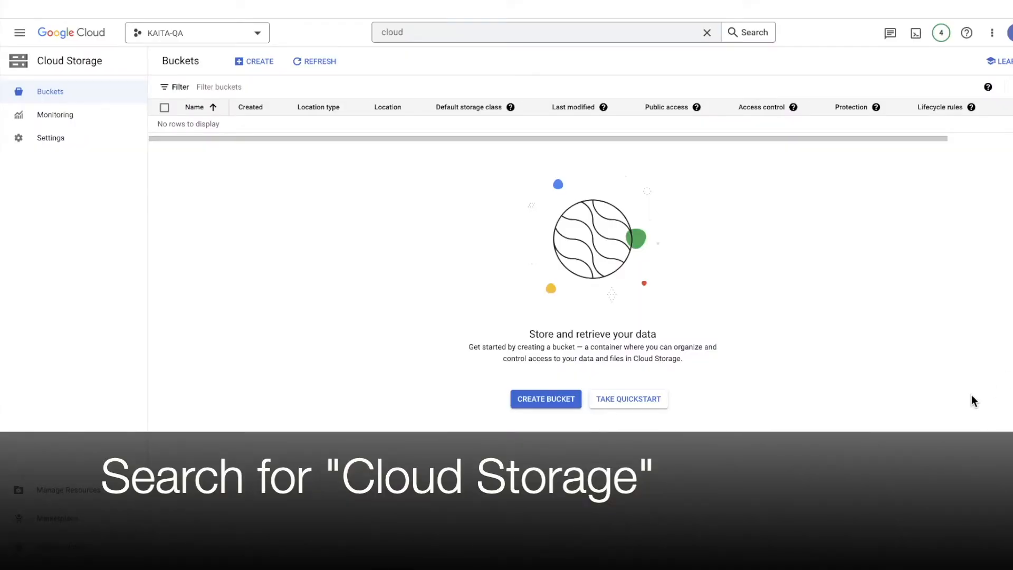
# - Start a new bucket named github-terraform and continue to the location step
pyautogui.click(552, 404)
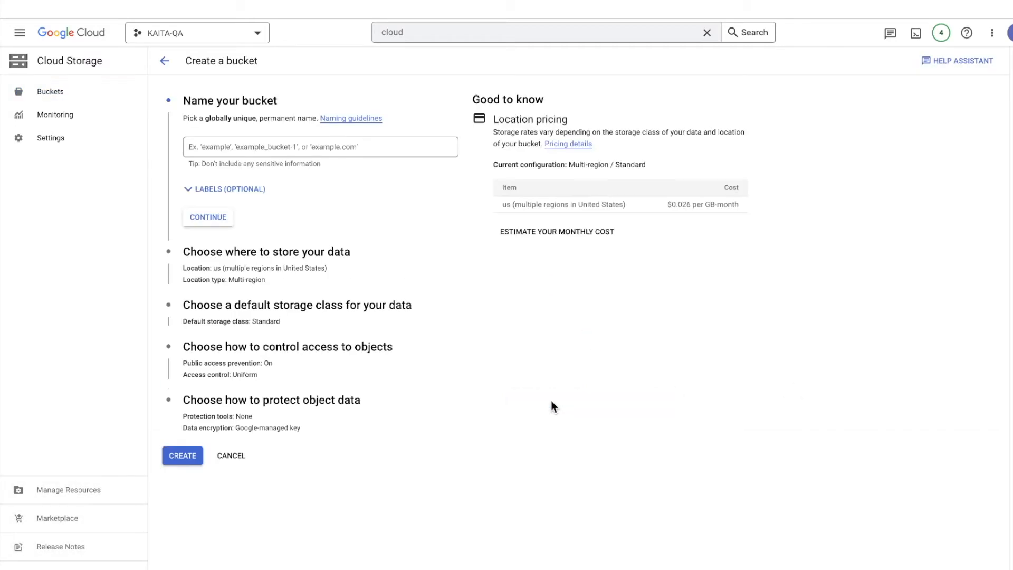
pyautogui.click(296, 149)
pyautogui.write('g')
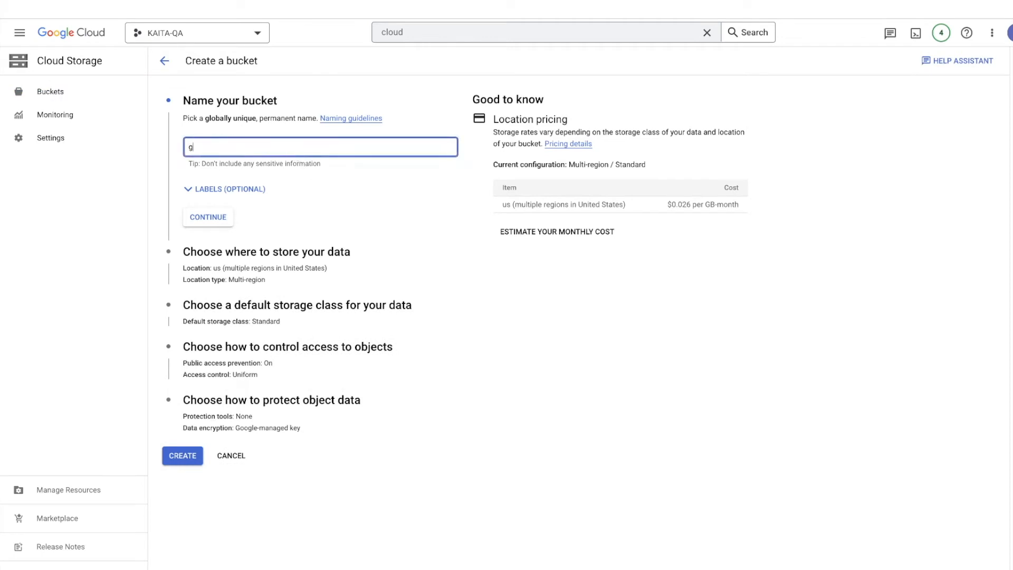
pyautogui.write('ithub-terr')
pyautogui.write('aform')
pyautogui.click(224, 190)
pyautogui.click(212, 299)
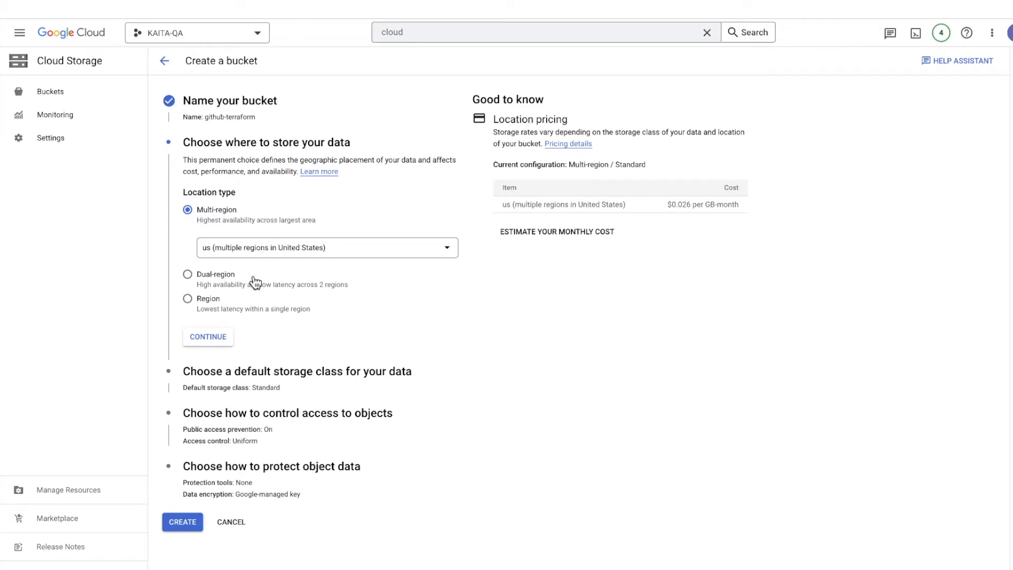
# - Accept multi-region US, Standard class, relax public access prevention and create the bucket
pyautogui.click(209, 336)
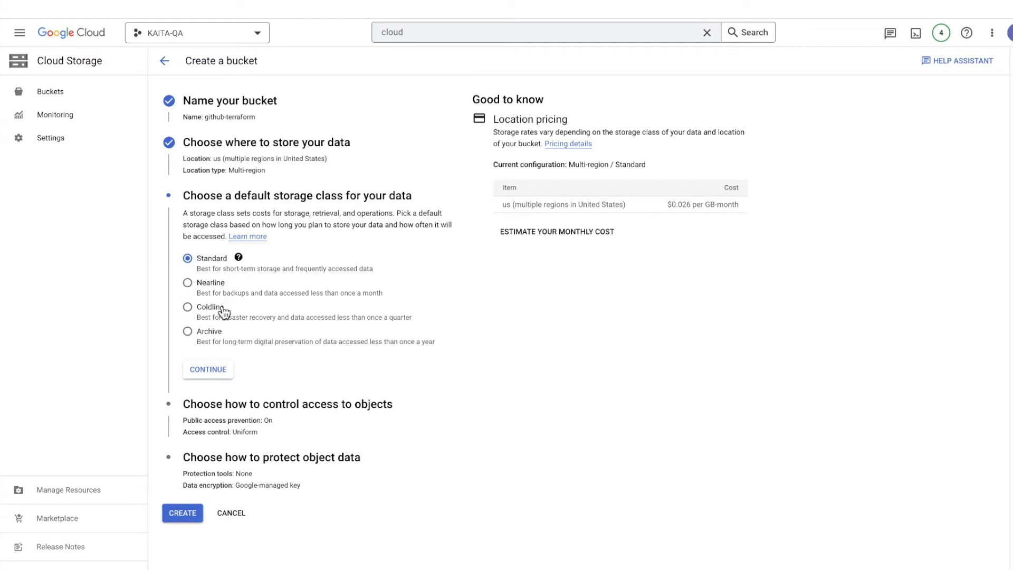
pyautogui.click(219, 370)
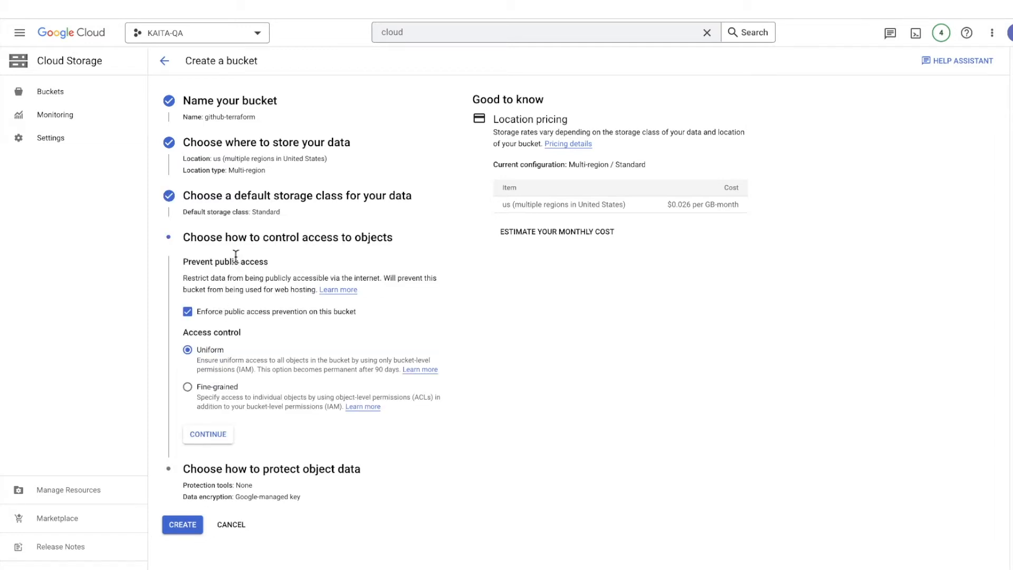
pyautogui.click(278, 316)
pyautogui.click(210, 433)
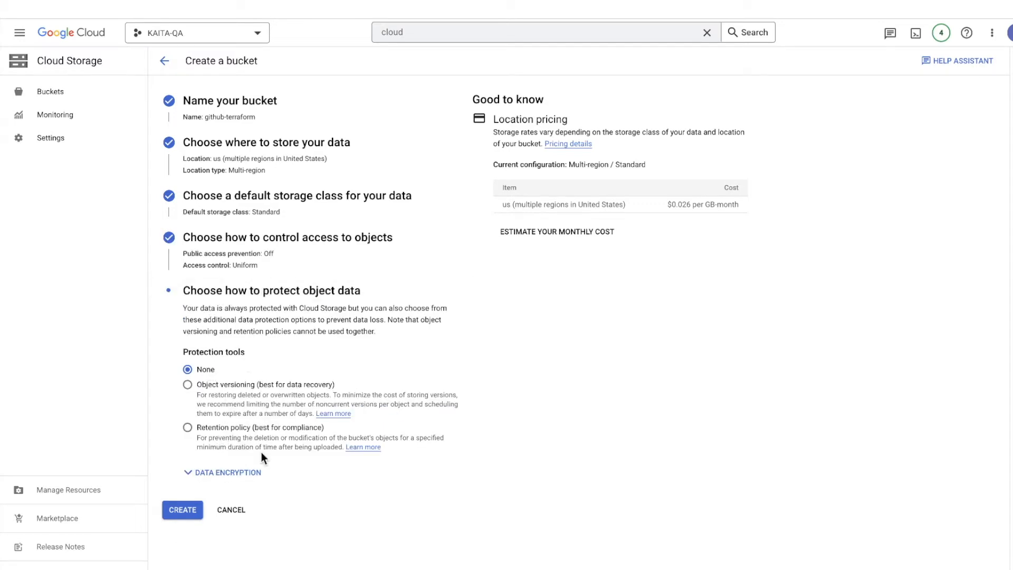
pyautogui.click(183, 511)
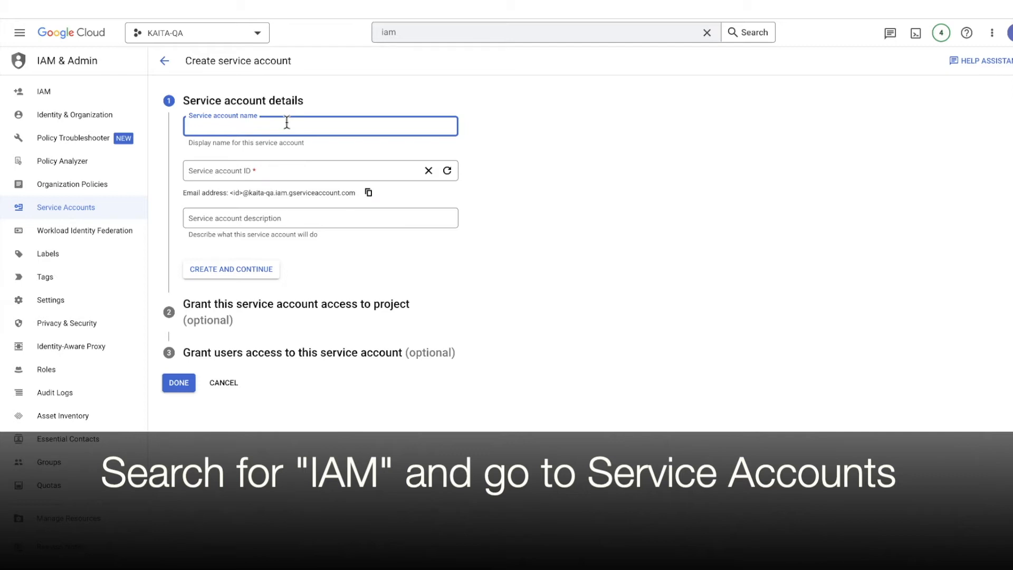
pyautogui.write('terr')
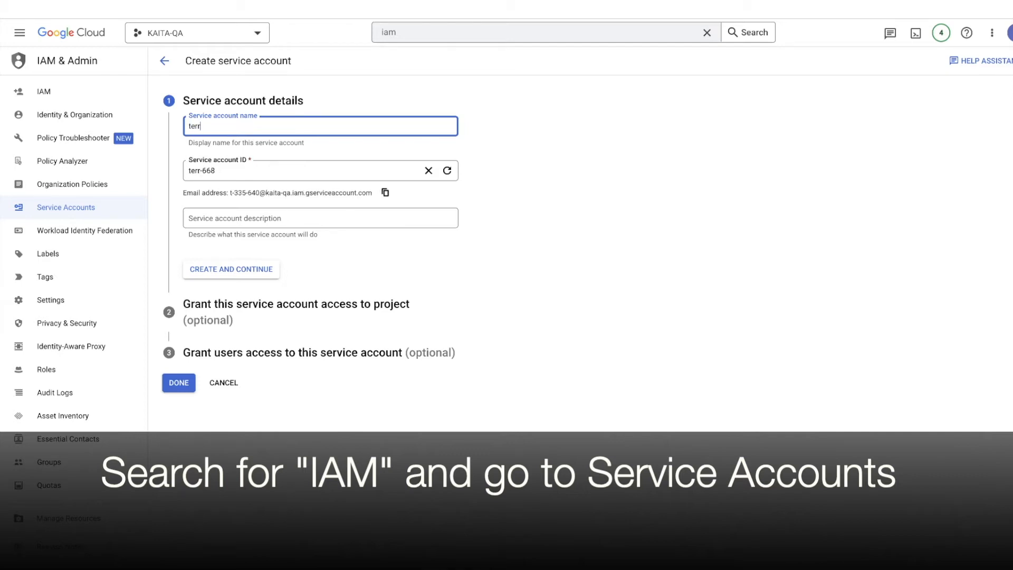
pyautogui.write('aform-gcs')
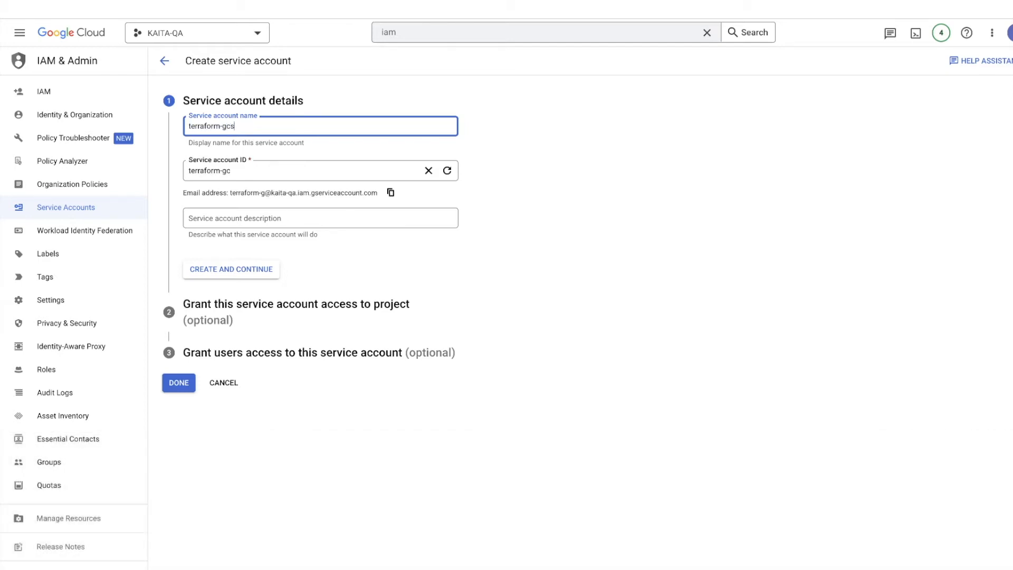
# - Create terraform-gcs and grant it the Storage Admin role found via the storage filter
pyautogui.click(246, 275)
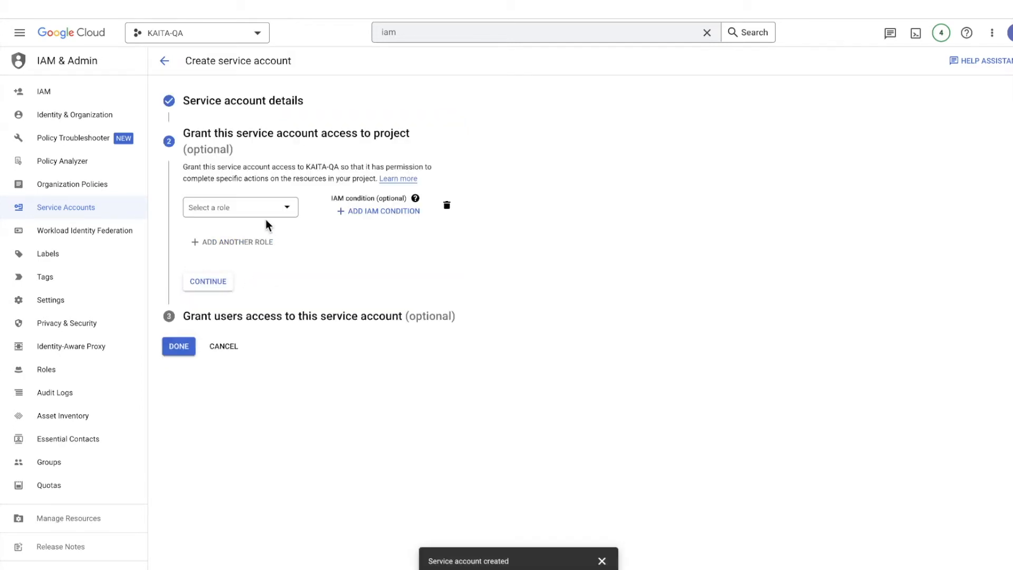
pyautogui.click(257, 206)
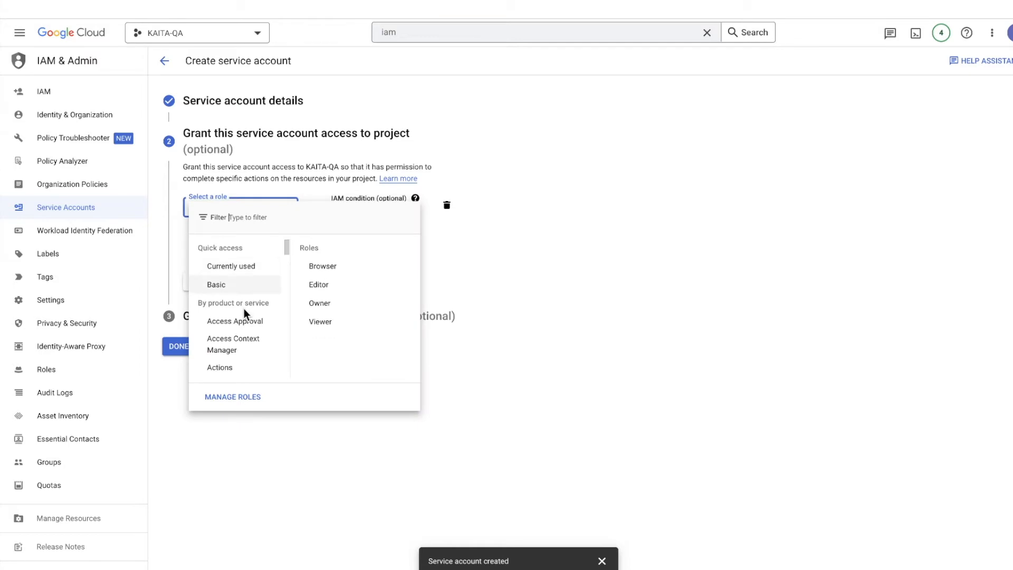
pyautogui.scroll(-2, 245, 310)
pyautogui.scroll(-2, 245, 314)
pyautogui.scroll(-2, 244, 313)
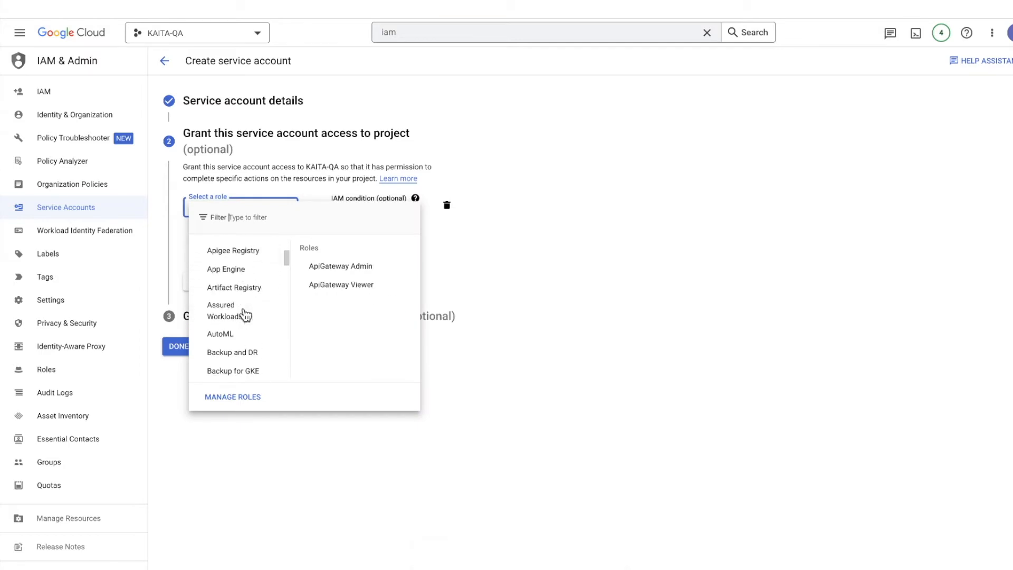
pyautogui.scroll(-2, 245, 314)
pyautogui.scroll(-1, 245, 314)
pyautogui.scroll(-2, 245, 315)
pyautogui.scroll(-2, 246, 315)
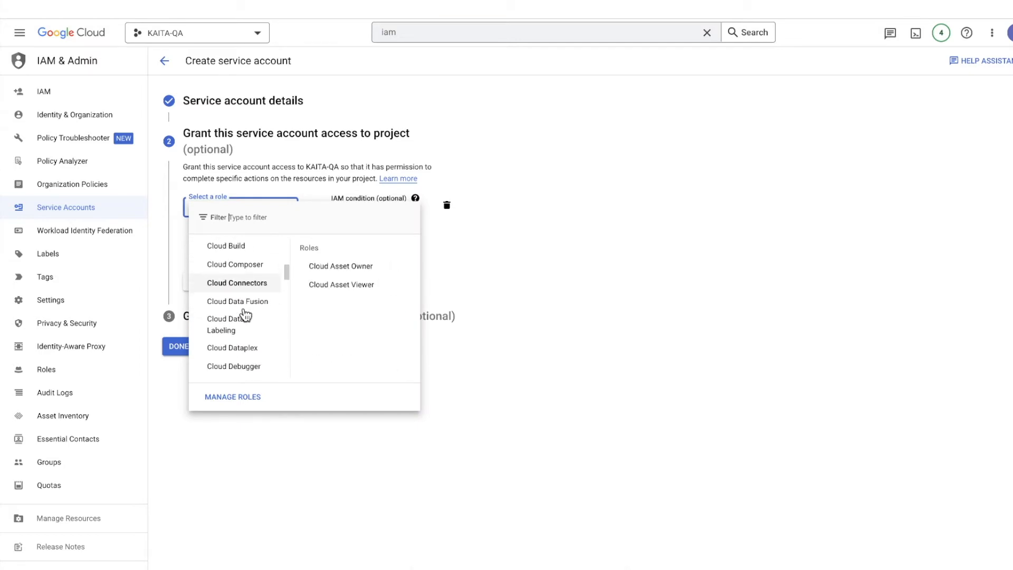
pyautogui.scroll(-1, 246, 315)
pyautogui.scroll(-2, 245, 316)
pyautogui.scroll(-2, 246, 316)
pyautogui.scroll(-2, 246, 315)
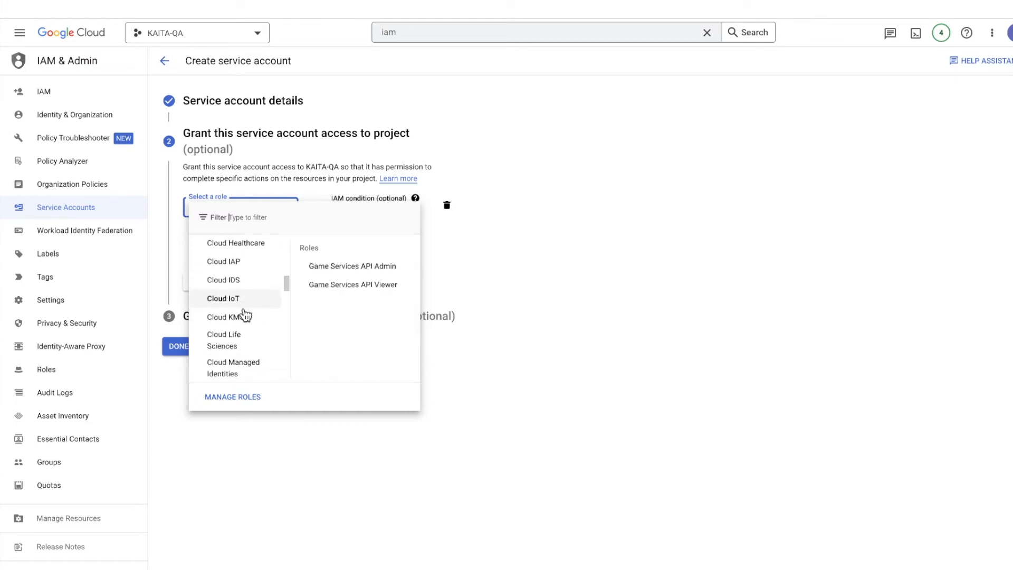
pyautogui.scroll(-2, 246, 316)
pyautogui.scroll(-2, 245, 315)
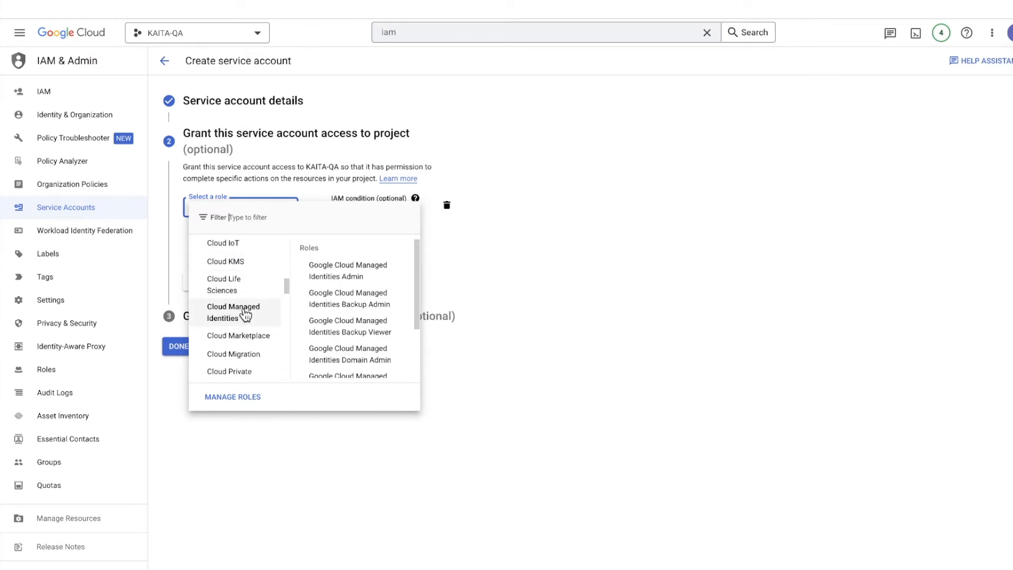
pyautogui.write('c')
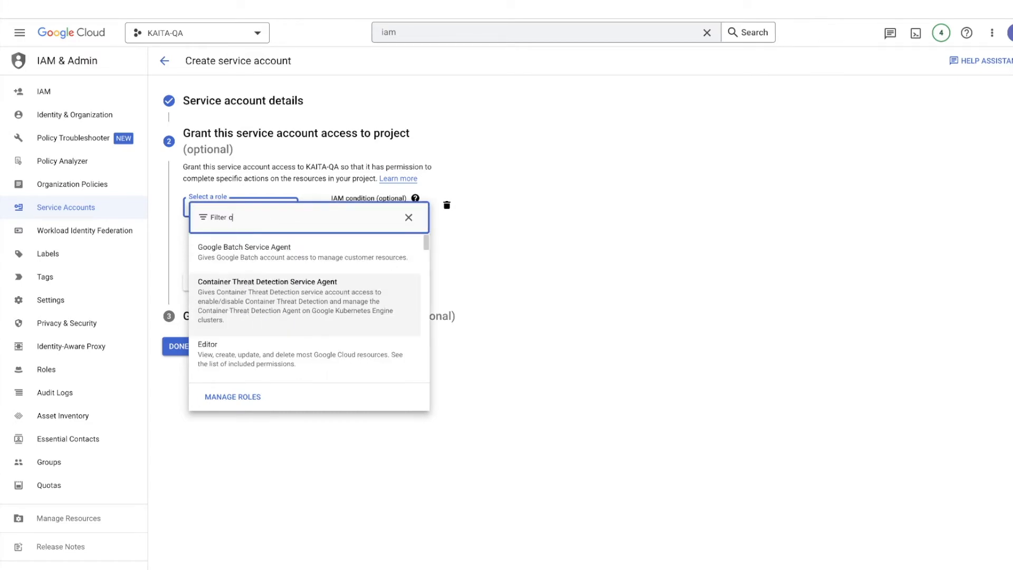
pyautogui.write('loud sto')
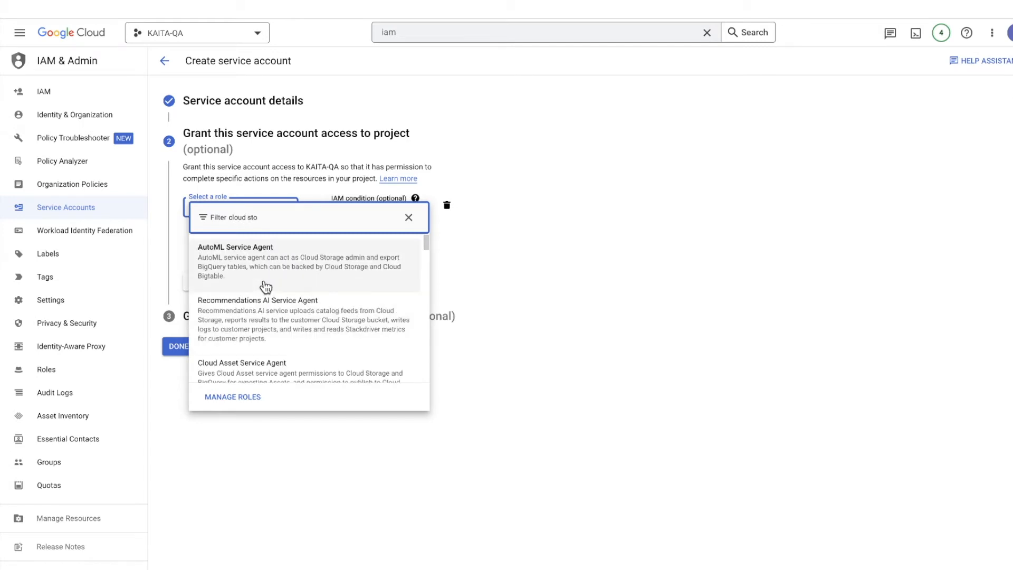
pyautogui.moveTo(228, 217); pyautogui.dragTo(257, 217)
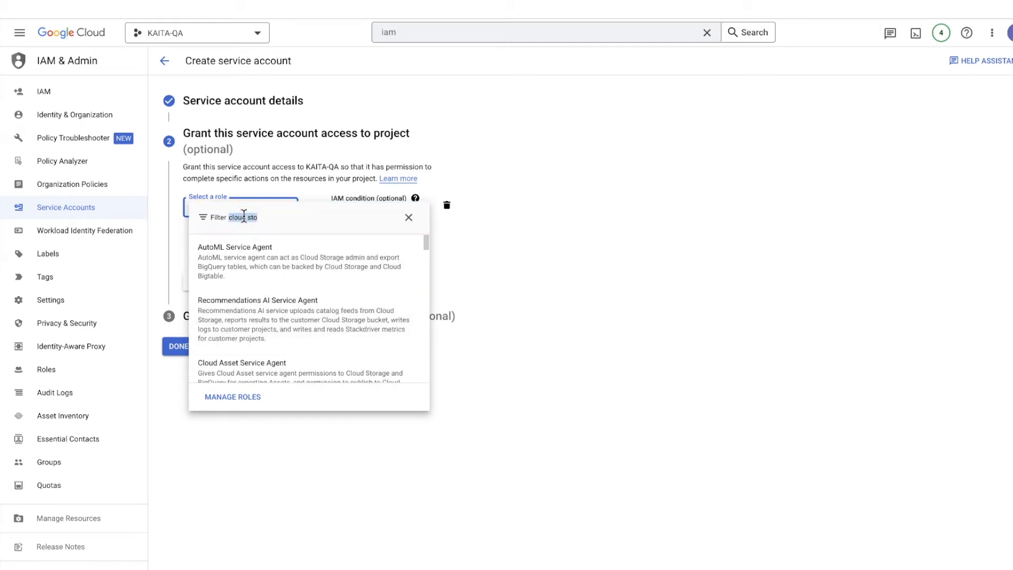
pyautogui.write('storage')
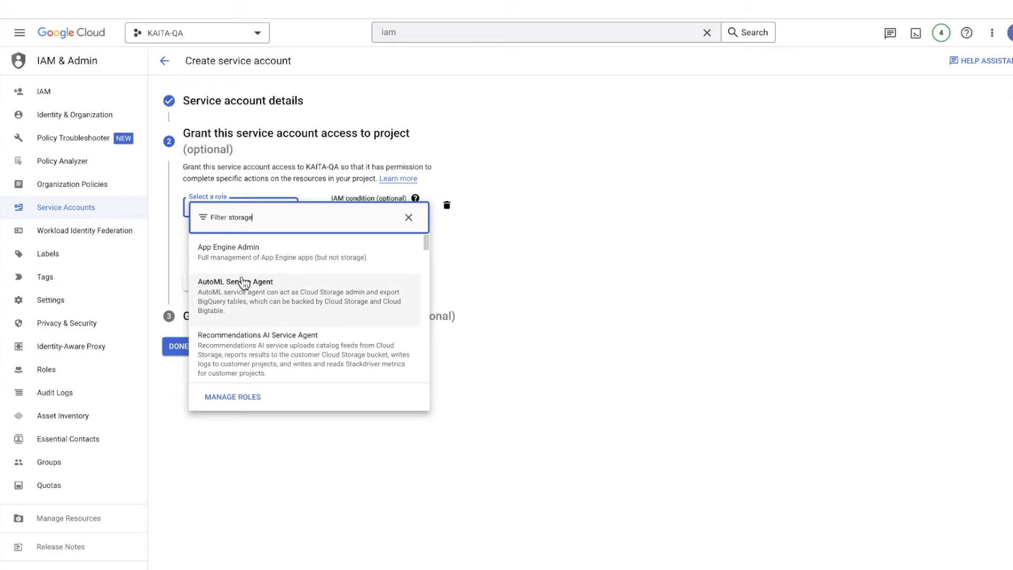
pyautogui.scroll(-3, 243, 284)
pyautogui.scroll(-1, 244, 284)
pyautogui.scroll(-2, 246, 293)
pyautogui.scroll(-2, 247, 305)
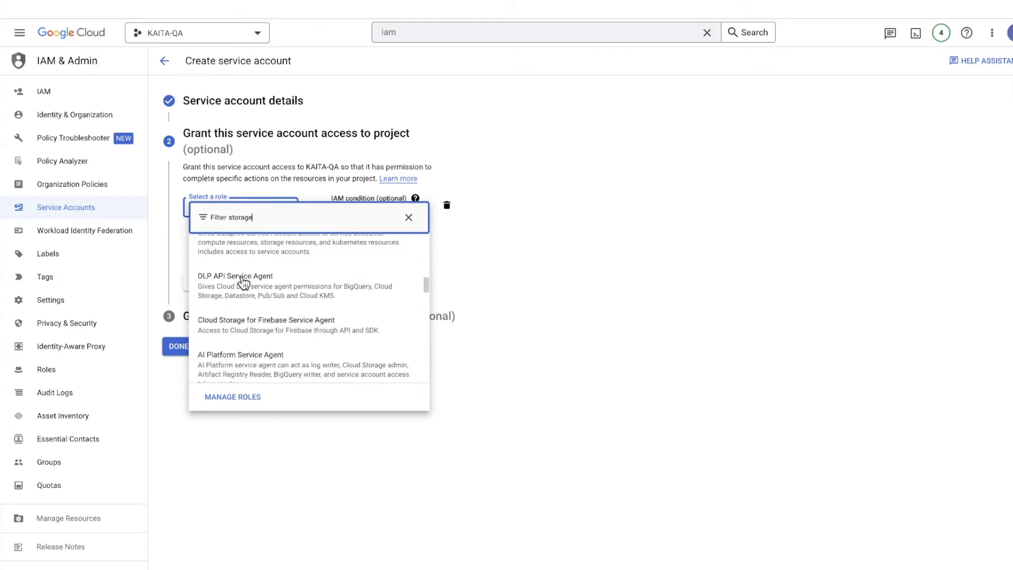
pyautogui.scroll(-1, 248, 315)
pyautogui.scroll(-1, 247, 317)
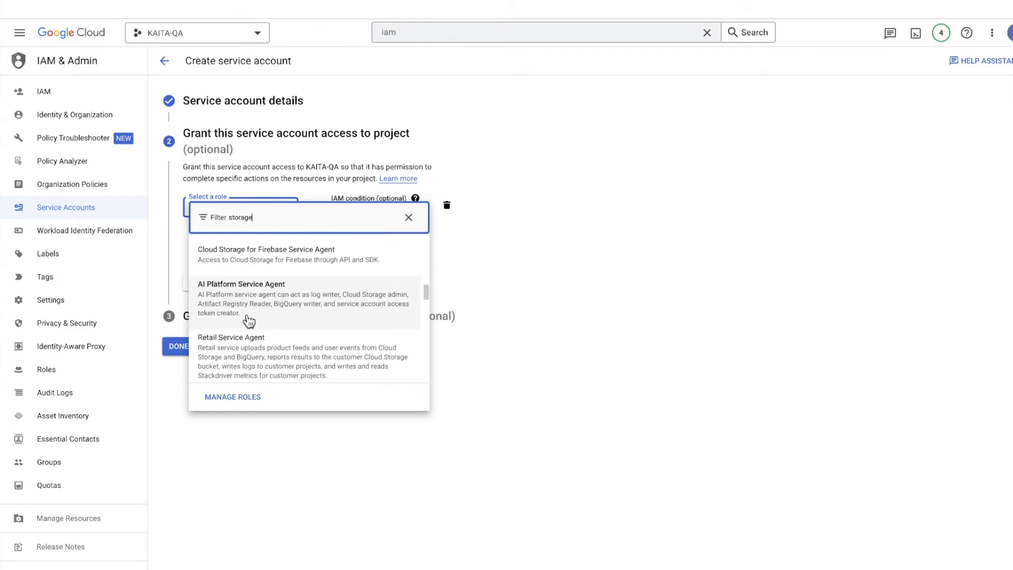
pyautogui.scroll(-3, 249, 320)
pyautogui.scroll(-2, 248, 319)
pyautogui.scroll(1, 247, 321)
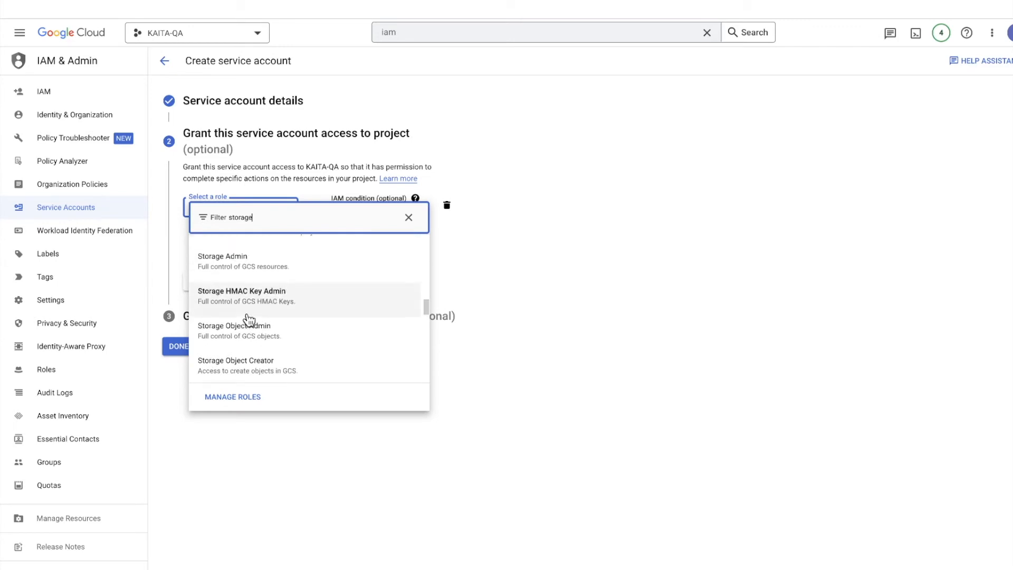
pyautogui.click(264, 272)
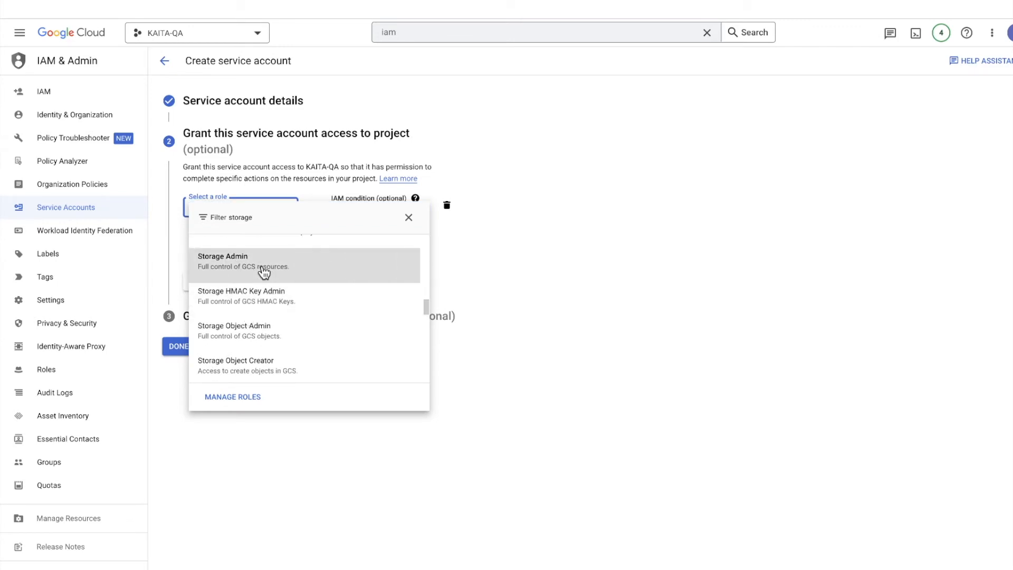
pyautogui.click(209, 290)
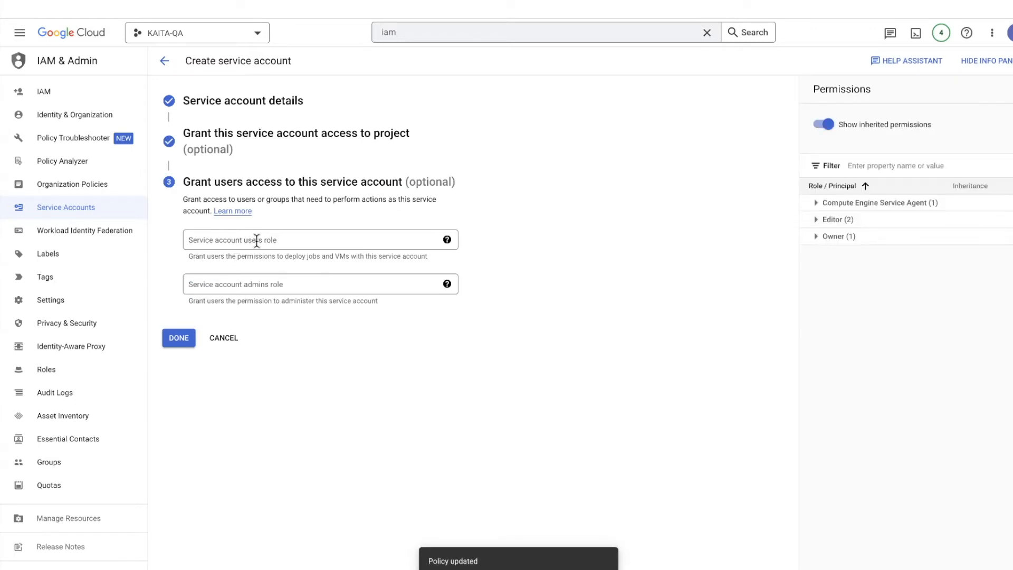
# - Leave user access empty, finish the account and view its keys
pyautogui.click(257, 241)
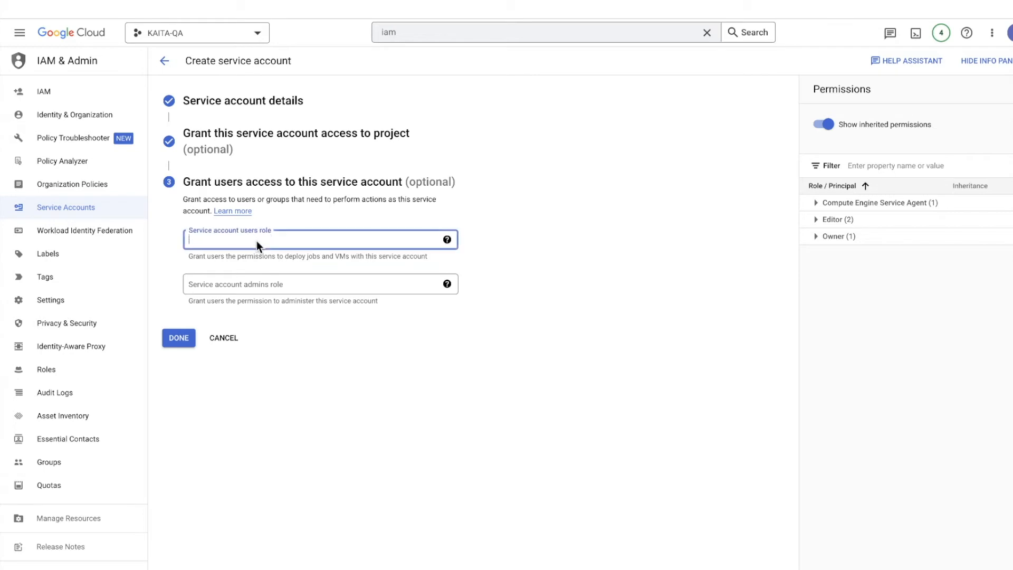
pyautogui.write('allUser')
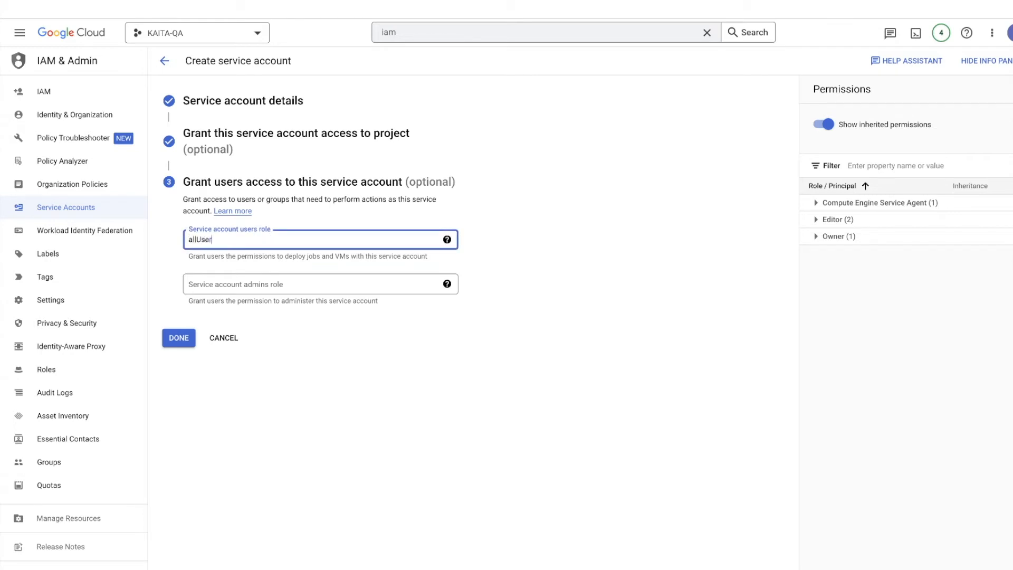
pyautogui.press('BackSpace')
pyautogui.press('BackSpace')
pyautogui.press('BackSpace')
pyautogui.press('BackSpace')
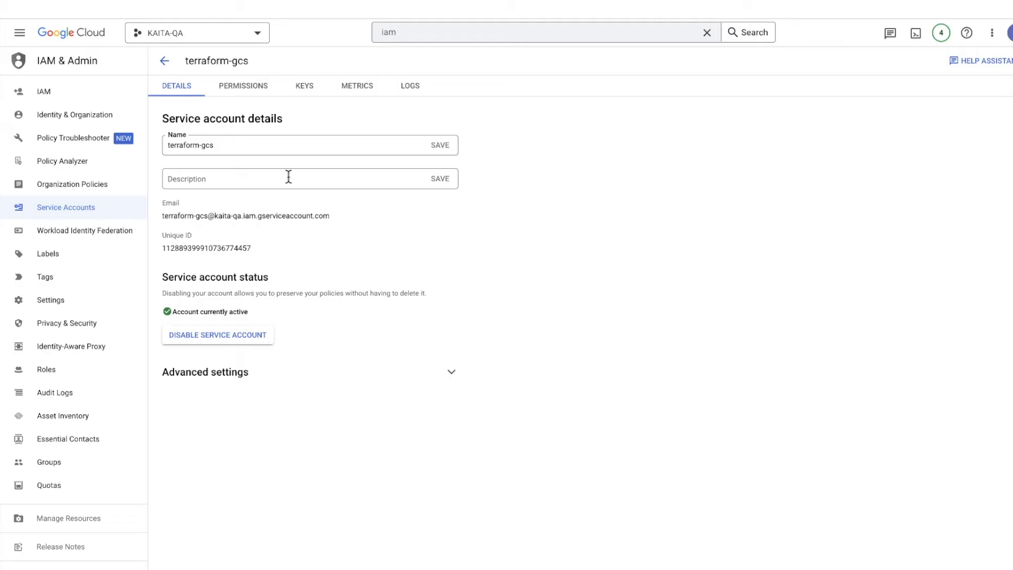
pyautogui.click(314, 90)
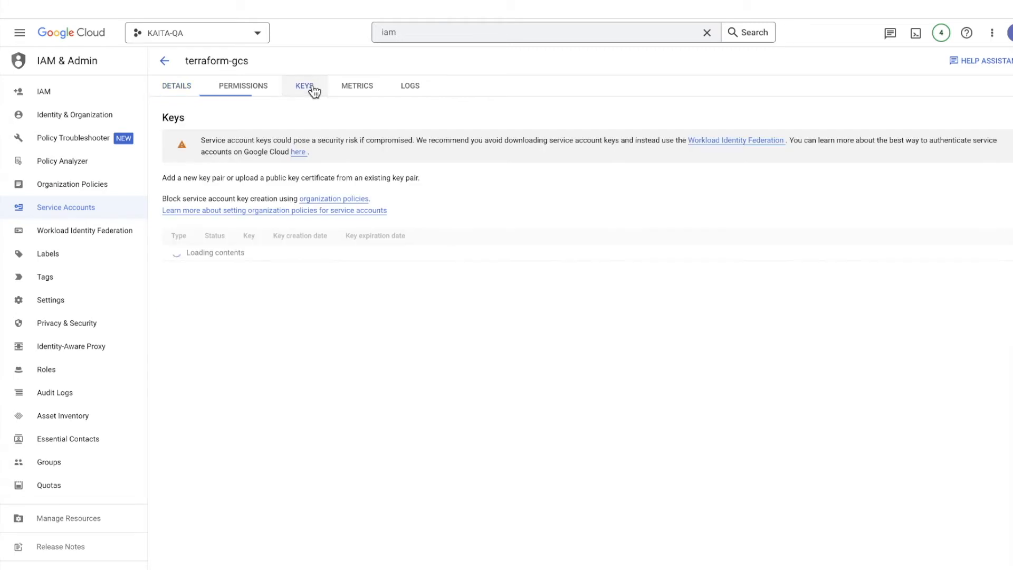
# - Add a new JSON private key for terraform-gcs and download it
pyautogui.click(200, 235)
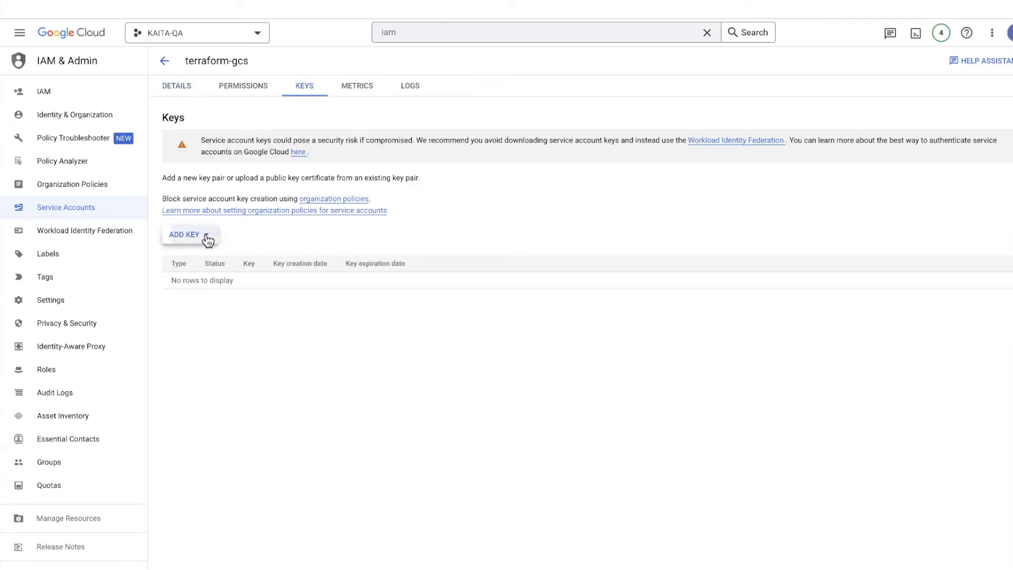
pyautogui.click(206, 257)
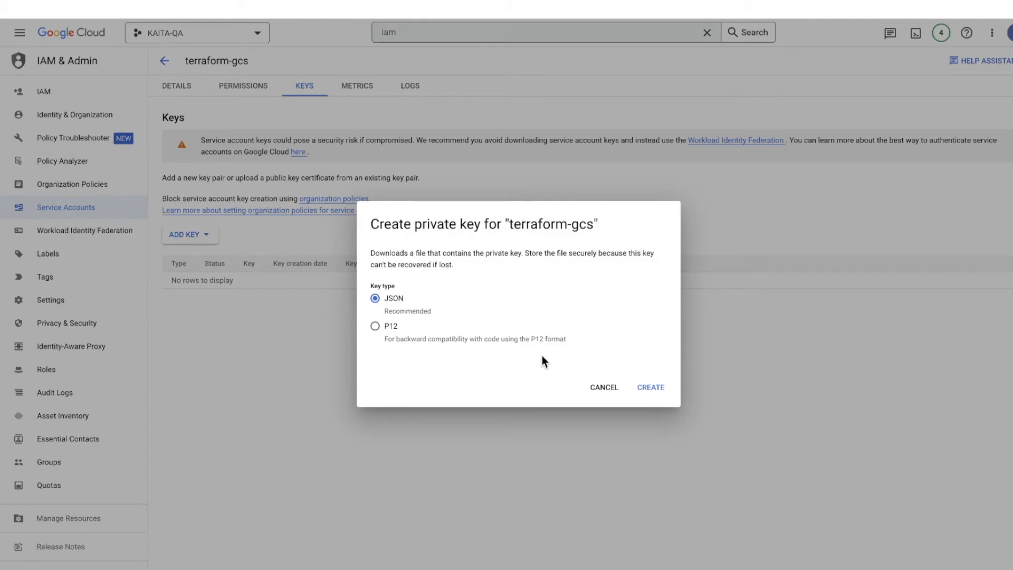
pyautogui.click(646, 385)
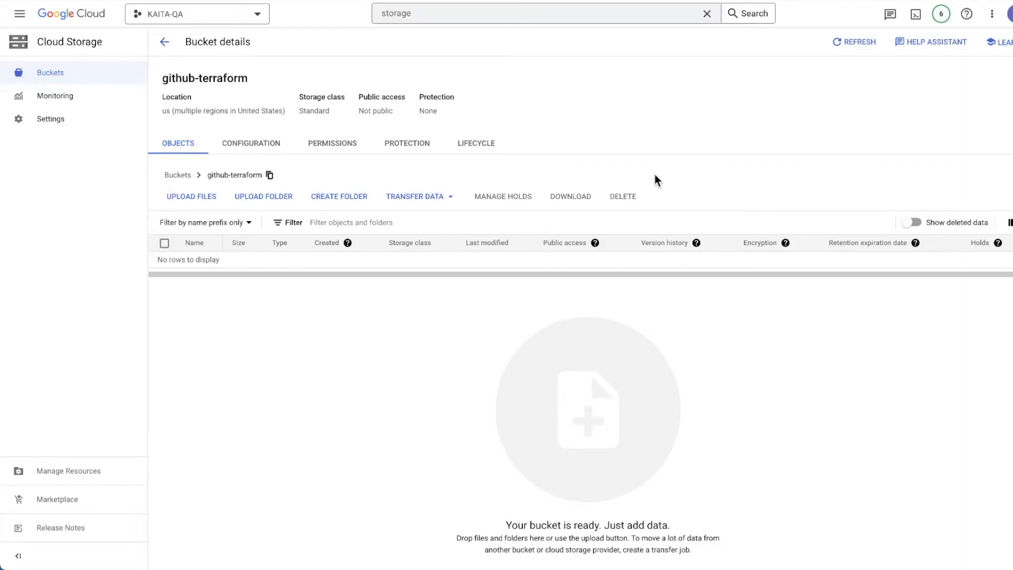
# - On the bucket's permissions, start granting access to the terraform-gcs principal
pyautogui.click(348, 141)
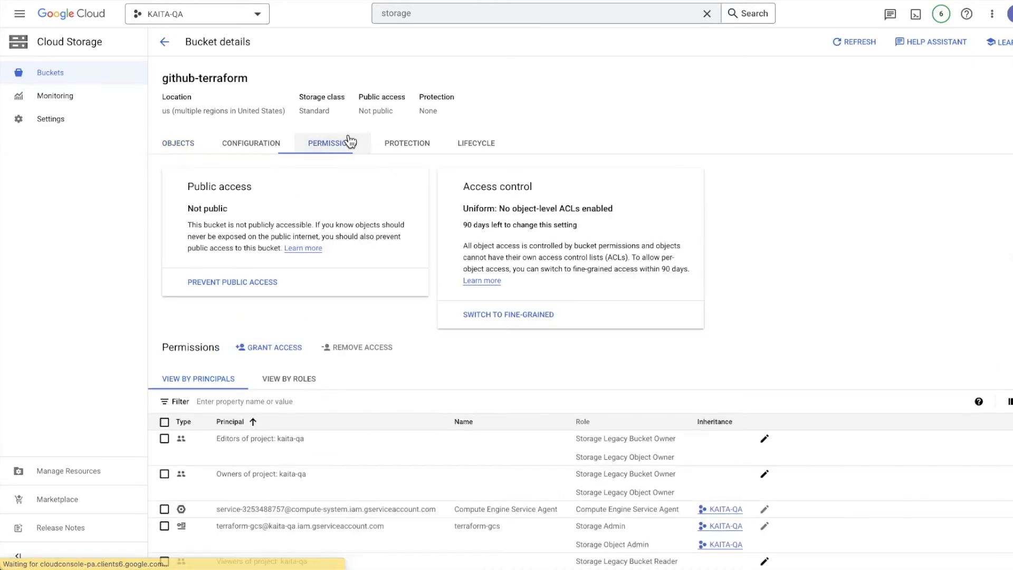
pyautogui.click(294, 350)
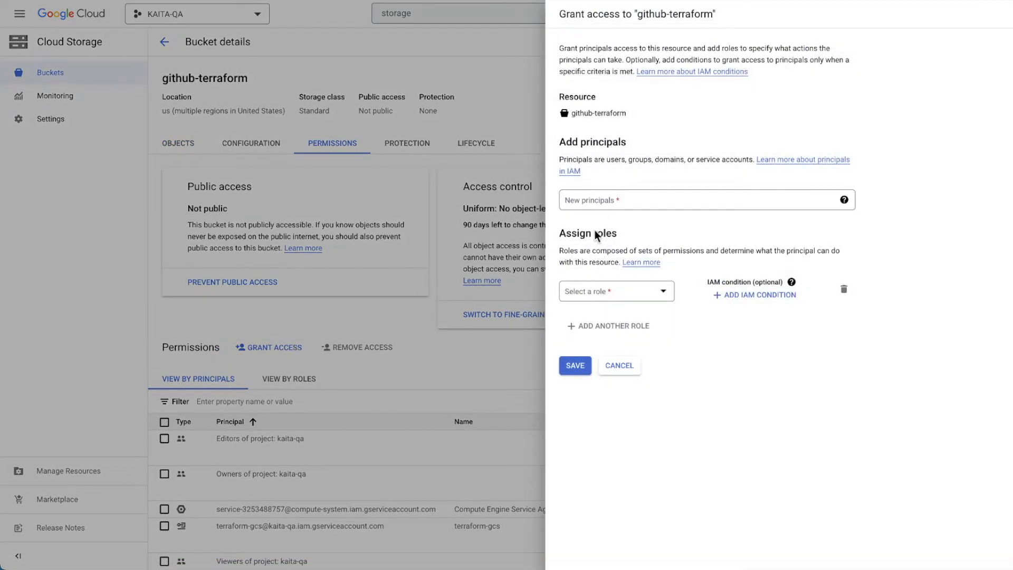
pyautogui.click(621, 199)
pyautogui.write('terr')
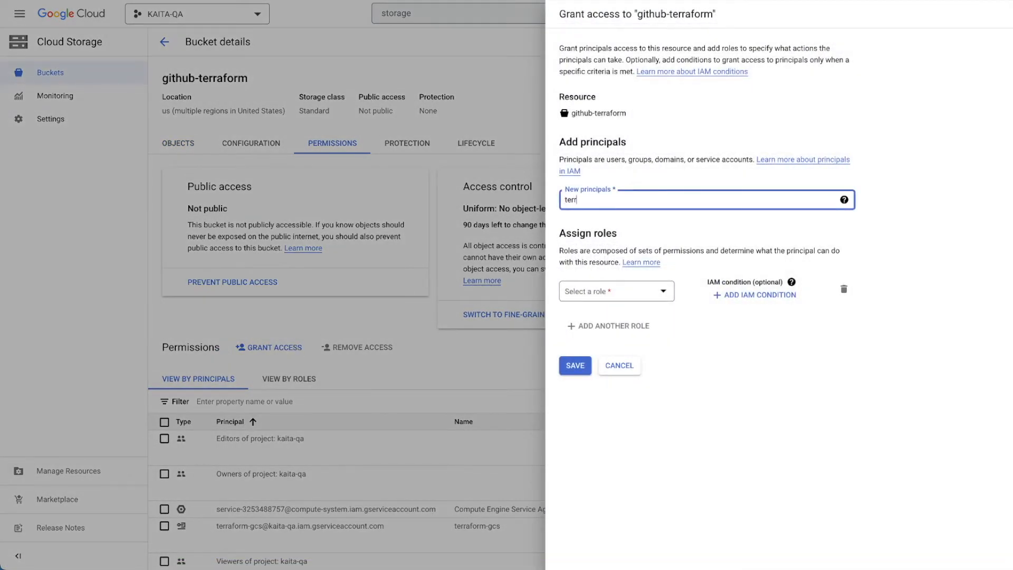
pyautogui.click(623, 221)
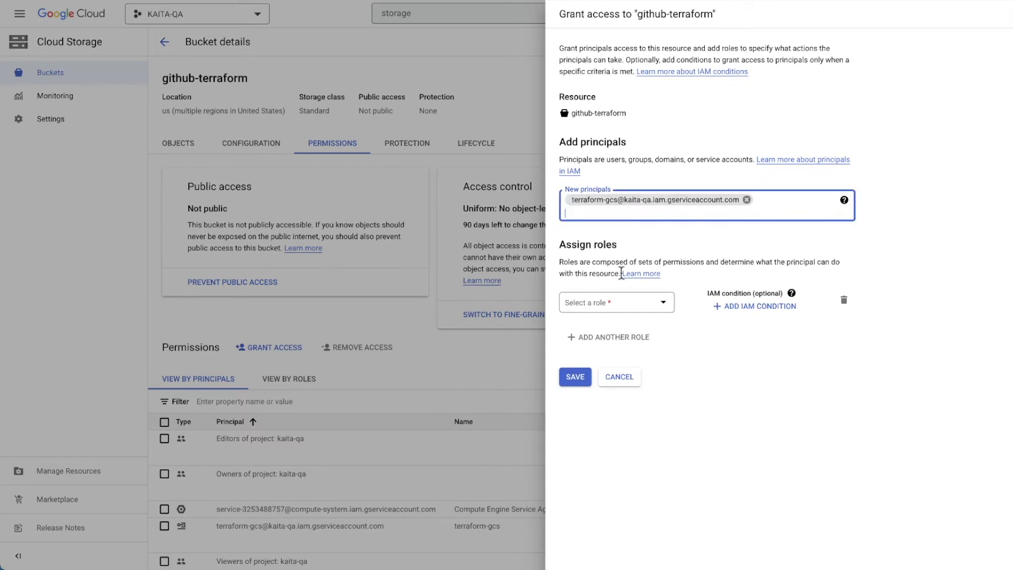
# - Assign Storage Object Admin to terraform-gcs and save the grant
pyautogui.click(623, 301)
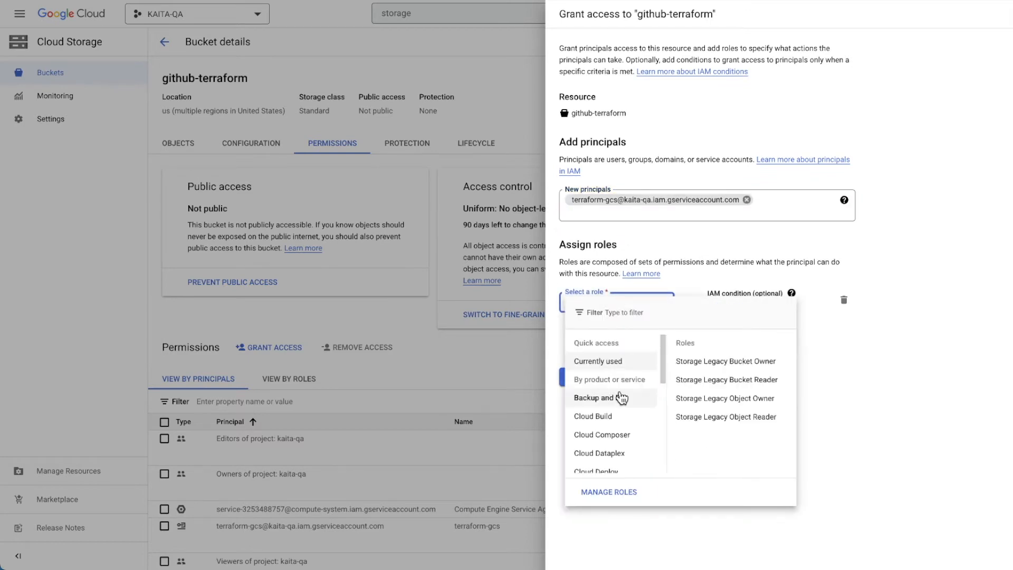
pyautogui.scroll(-1, 622, 392)
pyautogui.scroll(-1, 623, 392)
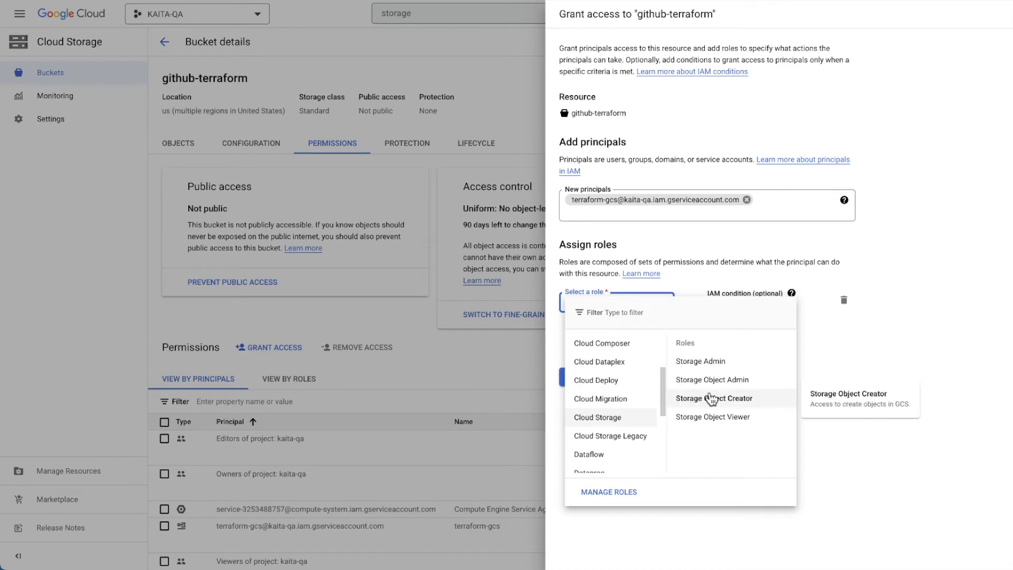
pyautogui.click(712, 379)
pyautogui.click(575, 385)
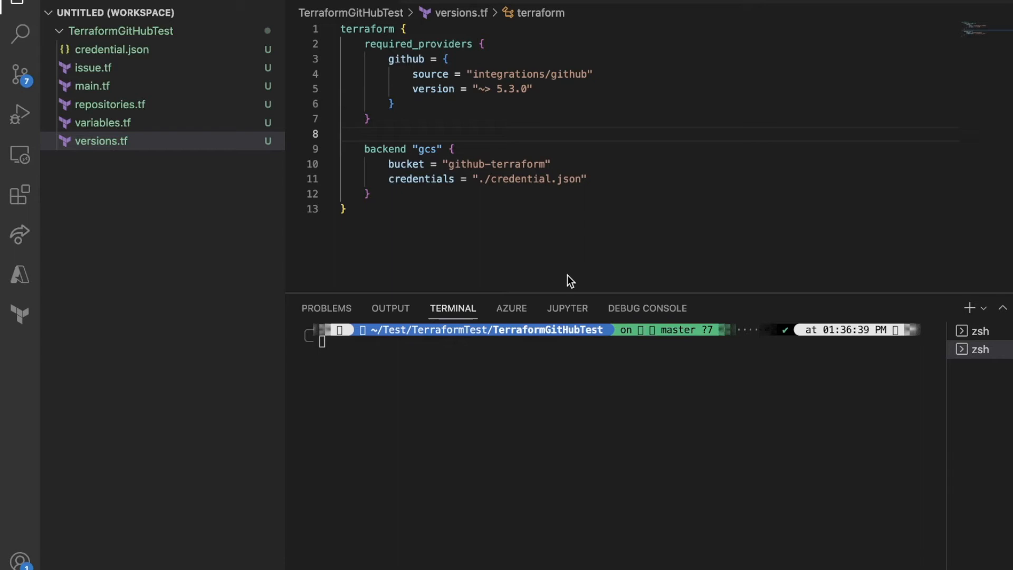
pyautogui.click(554, 269)
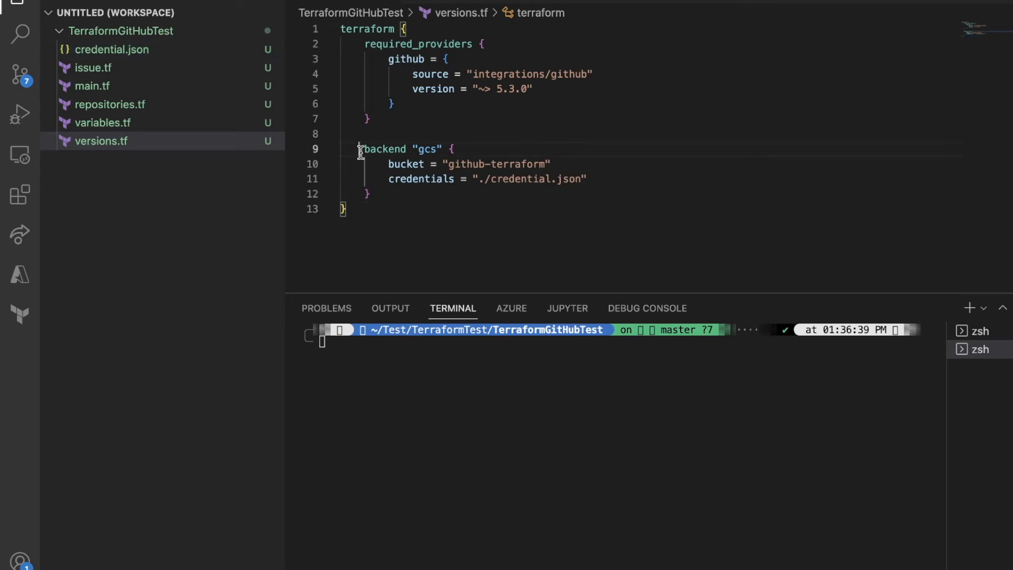
pyautogui.moveTo(361, 149); pyautogui.dragTo(400, 197)
pyautogui.click(393, 375)
pyautogui.write('terr')
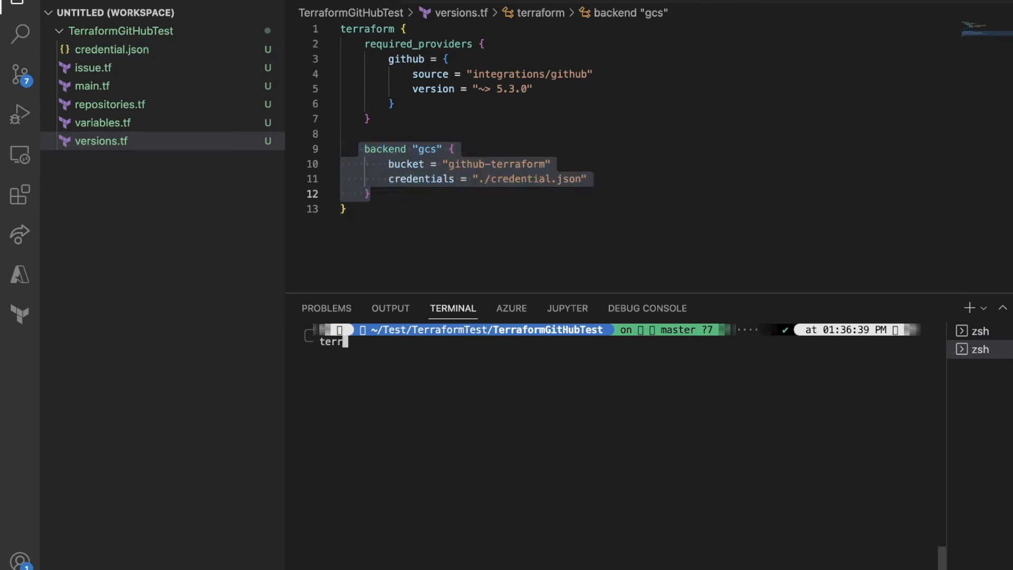
pyautogui.write('aform init')
# - Run terraform init, rerunning after the state error until it succeeds, with the terminal enlarged
pyautogui.press('Return')
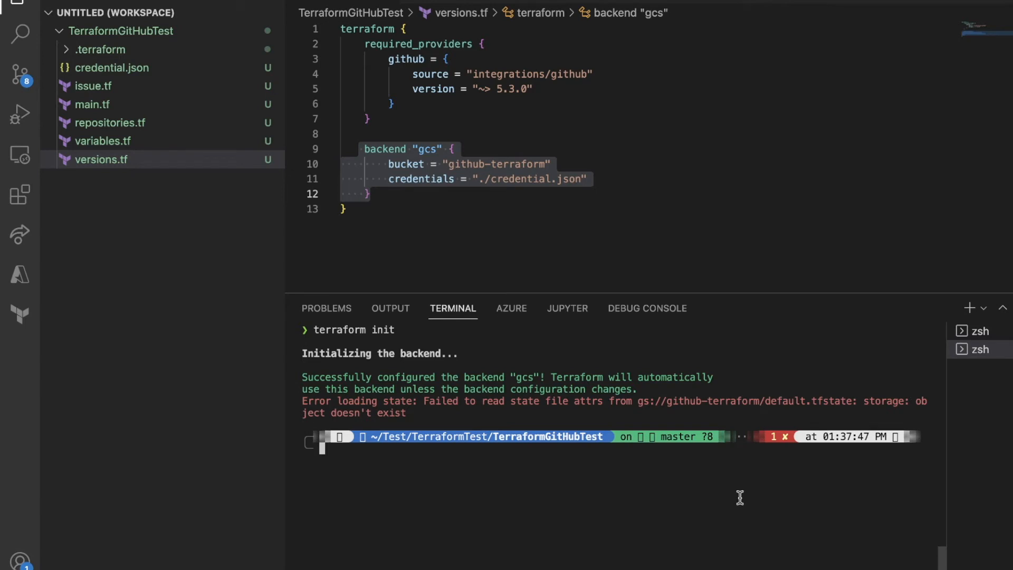
pyautogui.press('Up')
pyautogui.press('Return')
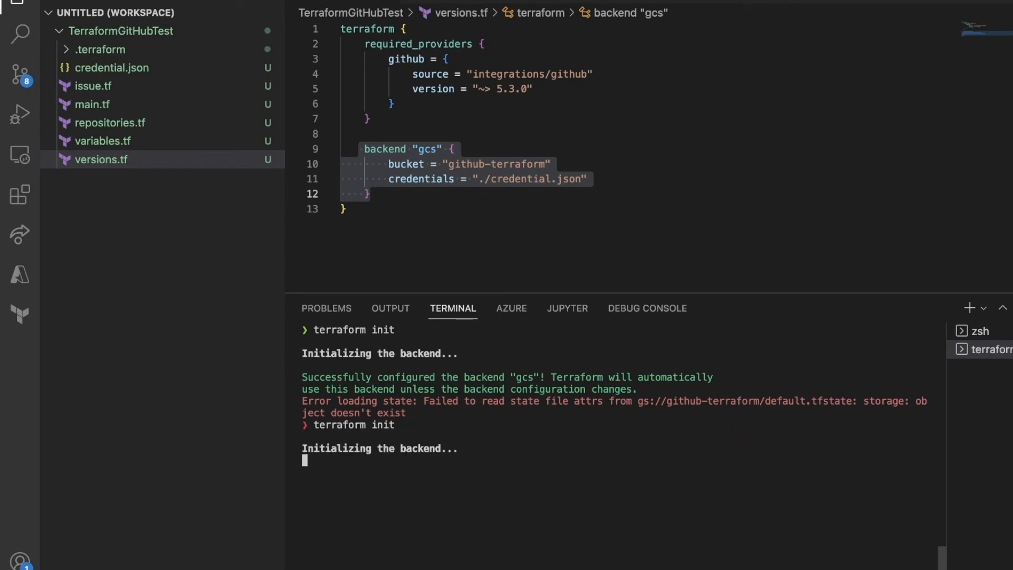
pyautogui.press('Up')
pyautogui.press('Return')
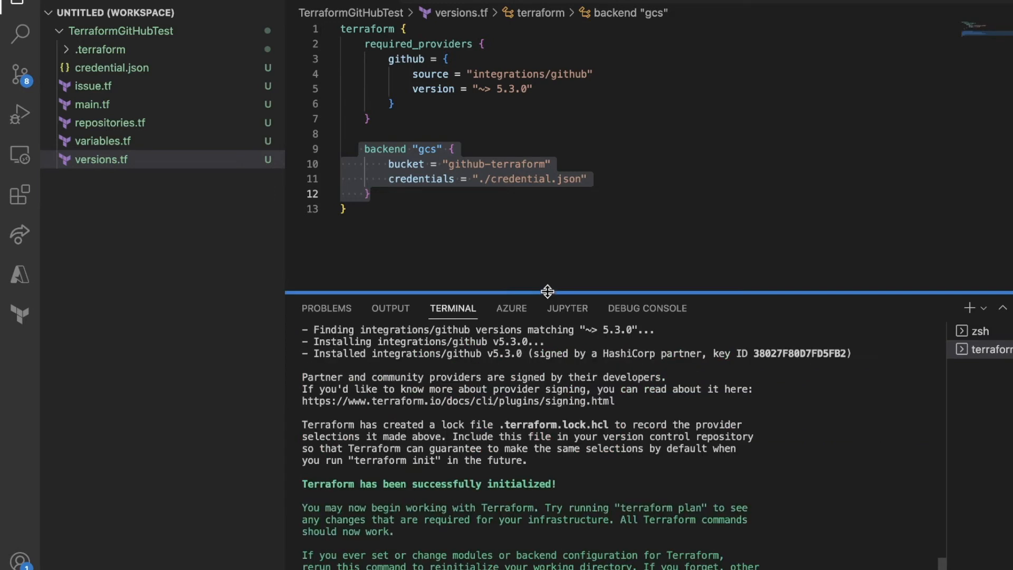
pyautogui.moveTo(552, 293); pyautogui.dragTo(551, 236)
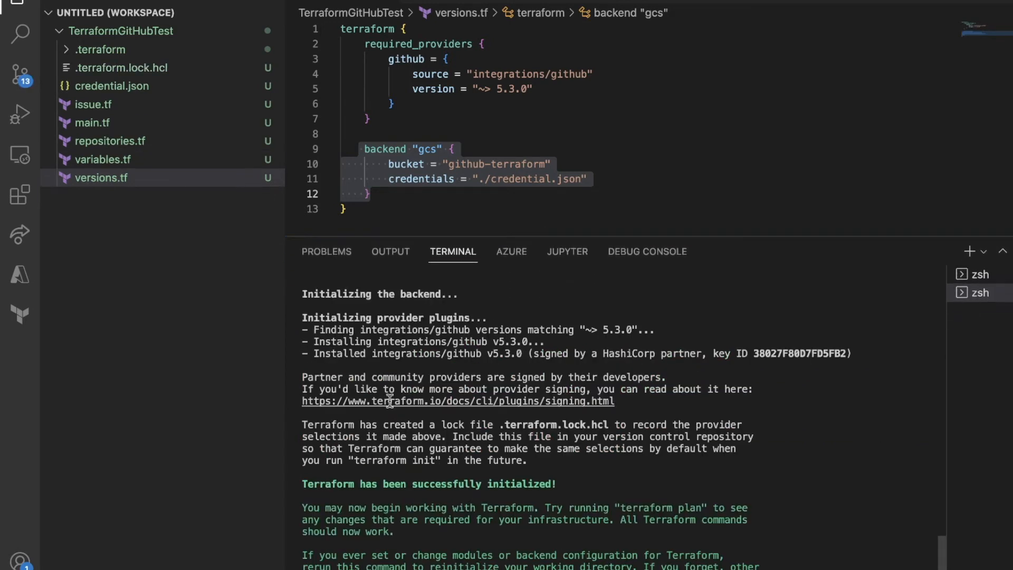
pyautogui.scroll(3, 412, 412)
pyautogui.scroll(-3, 364, 361)
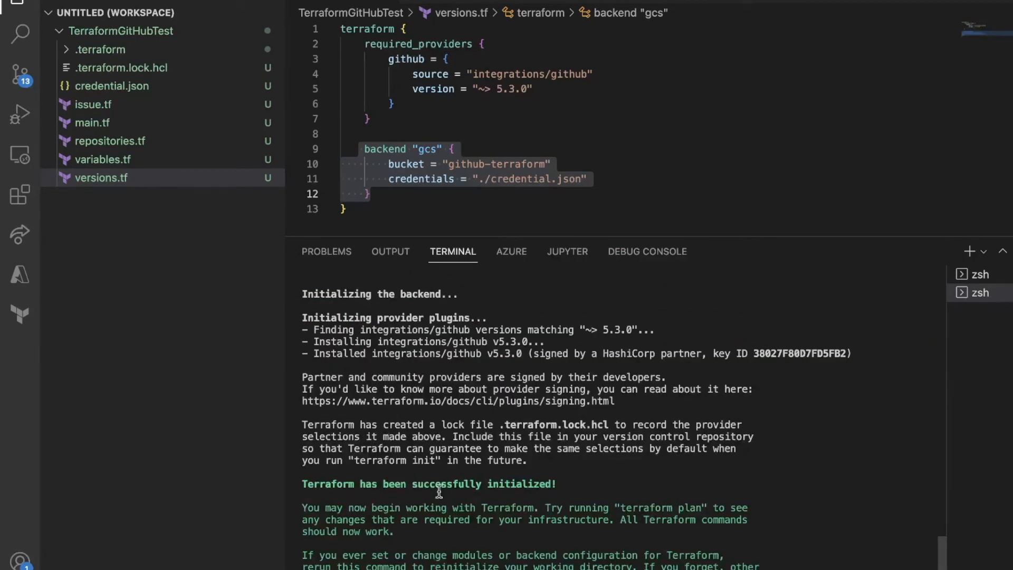
pyautogui.scroll(1, 432, 463)
pyautogui.scroll(-1, 432, 464)
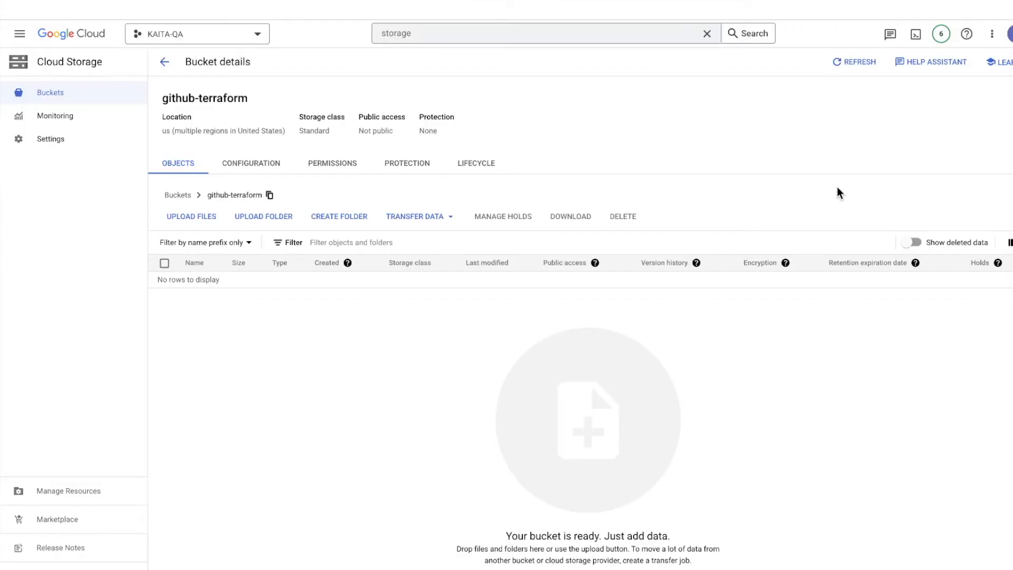
# - Refresh the bucket objects and open the new default.tfstate file
pyautogui.click(851, 63)
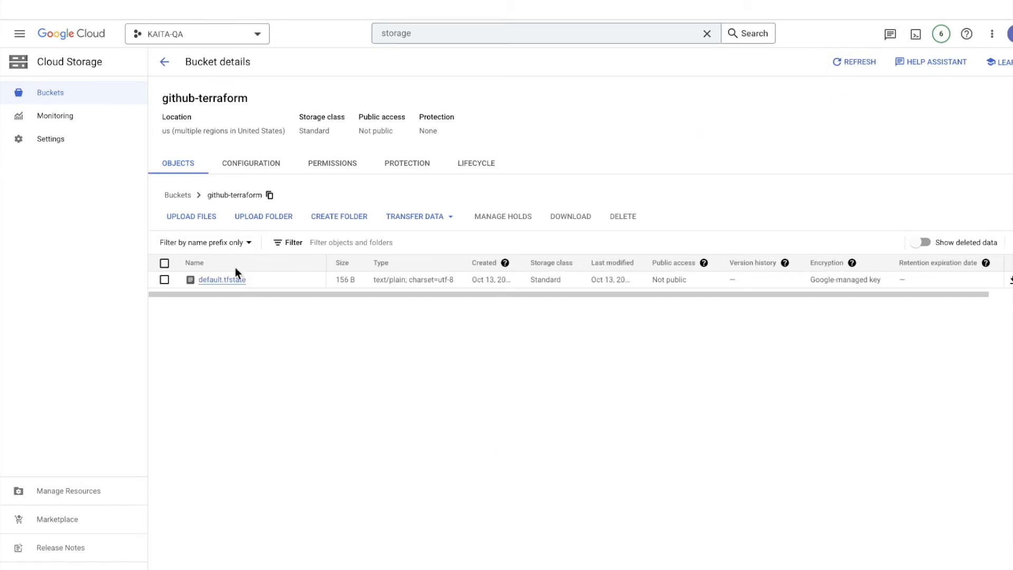
pyautogui.click(233, 280)
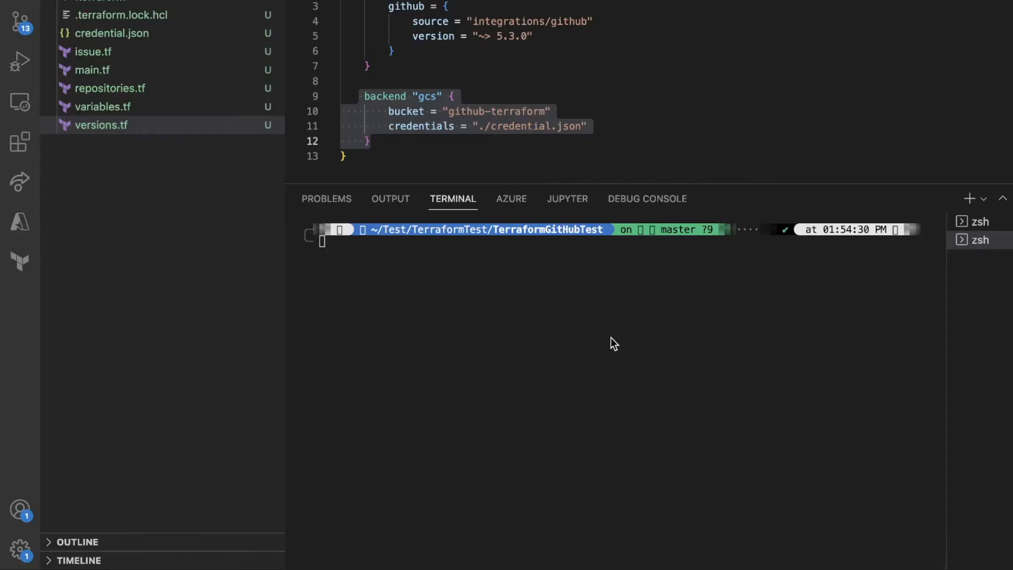
# - Run terraform plan showing 4 to add, then start terraform apply
pyautogui.click(595, 340)
pyautogui.write('terraform ')
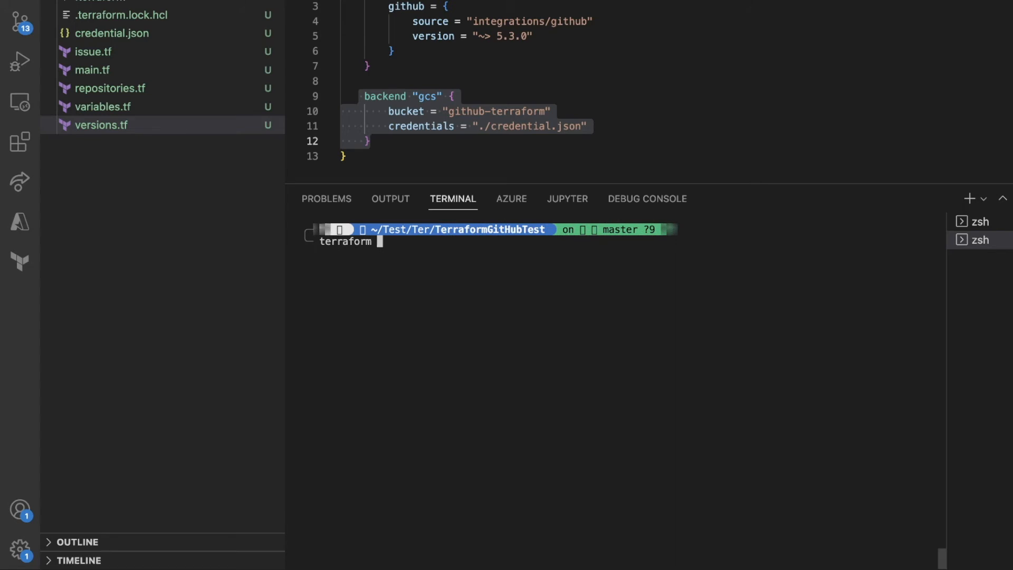
pyautogui.write('plan')
pyautogui.press('Return')
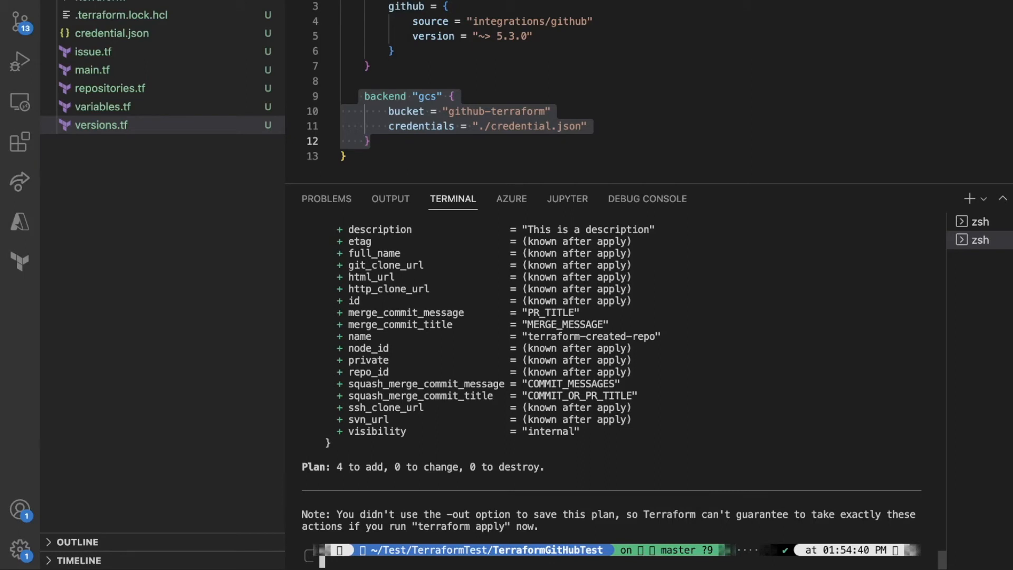
pyautogui.write('terr')
pyautogui.write('aform ap')
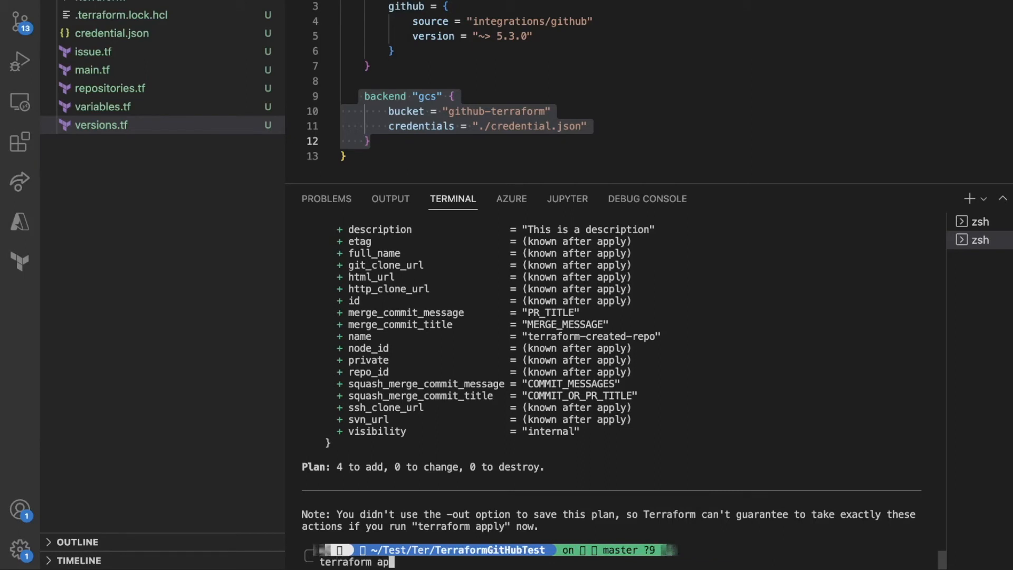
pyautogui.write('ply')
pyautogui.press('Return')
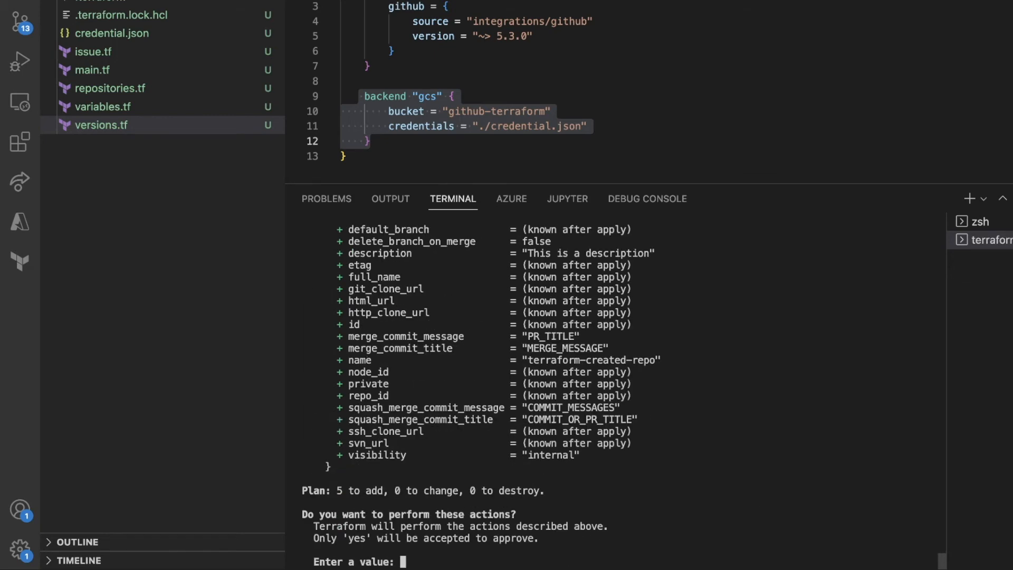
pyautogui.write('yes')
# - Answer yes so Terraform applies and adds the 5 GitHub resources
pyautogui.press('Return')
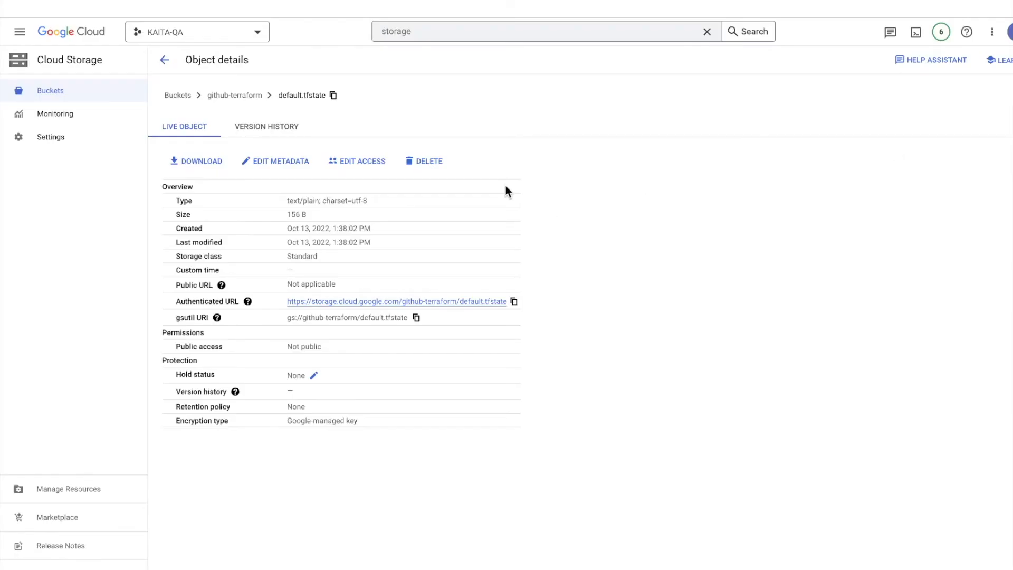
# - Reopen default.tfstate in github-terraform and view its 6 KB updated contents
pyautogui.click(250, 98)
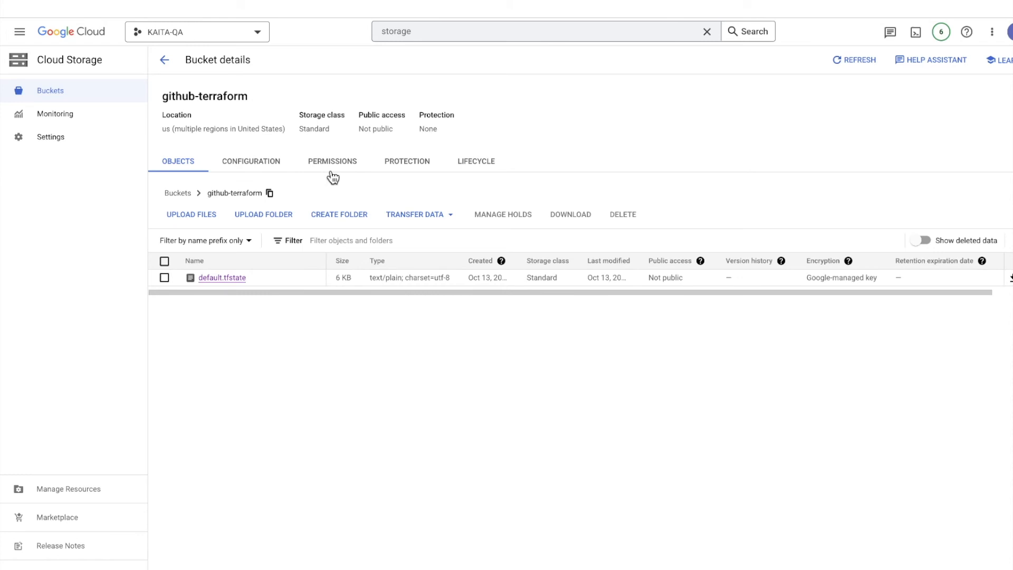
pyautogui.click(235, 280)
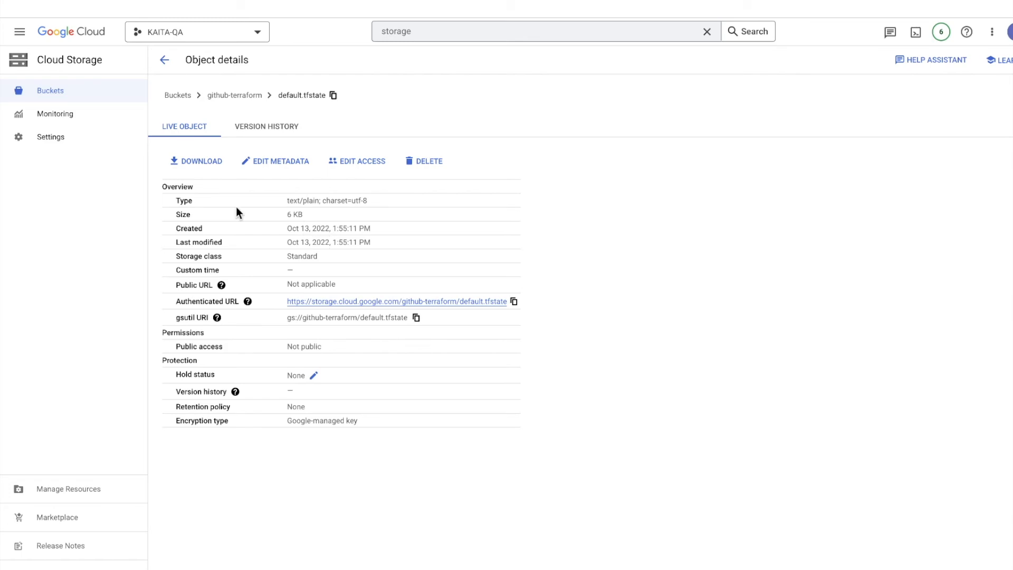
pyautogui.click(200, 164)
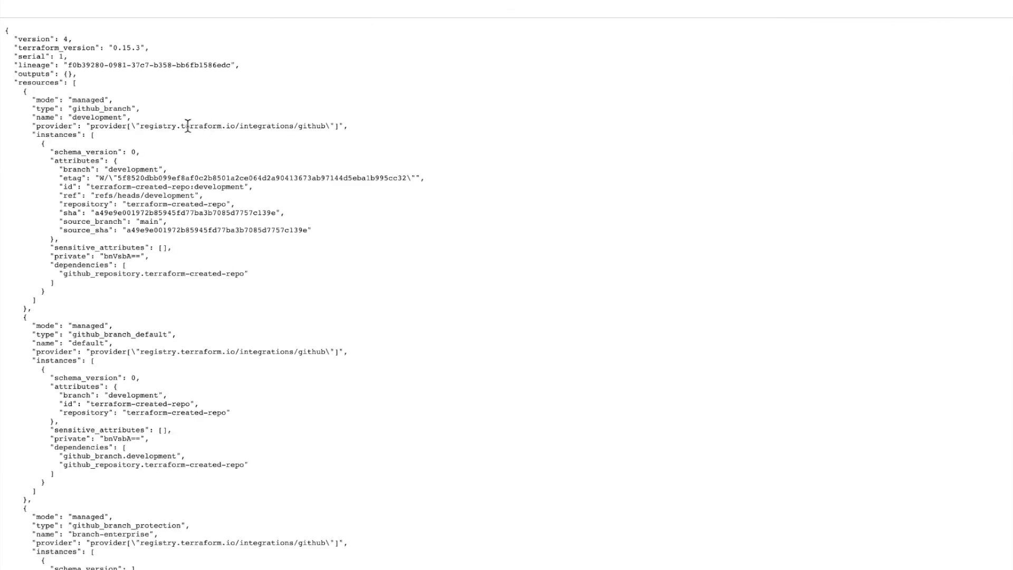
pyautogui.moveTo(76, 109); pyautogui.dragTo(188, 363)
pyautogui.scroll(-1, 187, 363)
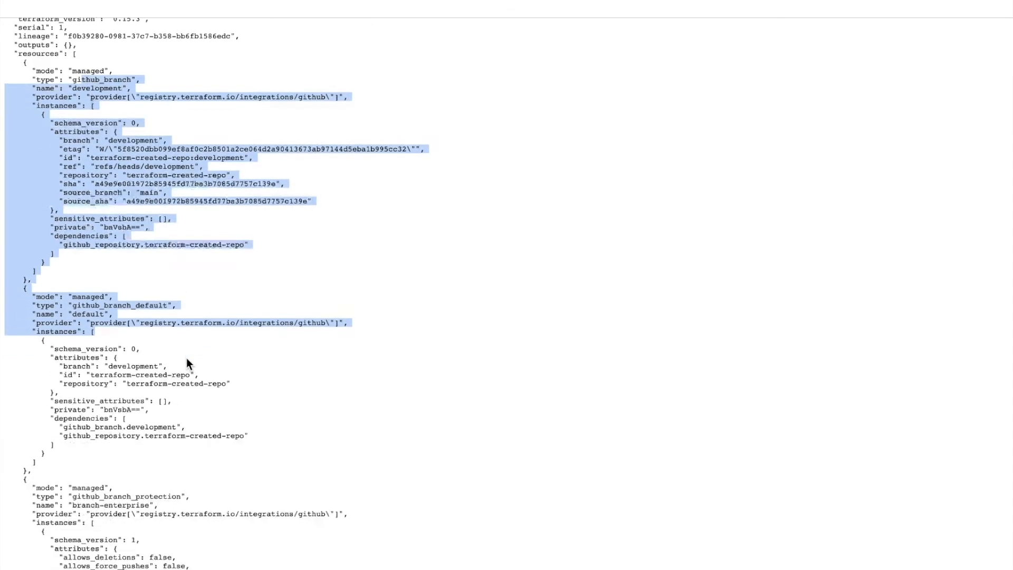
pyautogui.scroll(-3, 186, 358)
pyautogui.scroll(-3, 186, 358)
pyautogui.scroll(-3, 186, 357)
pyautogui.scroll(-3, 186, 358)
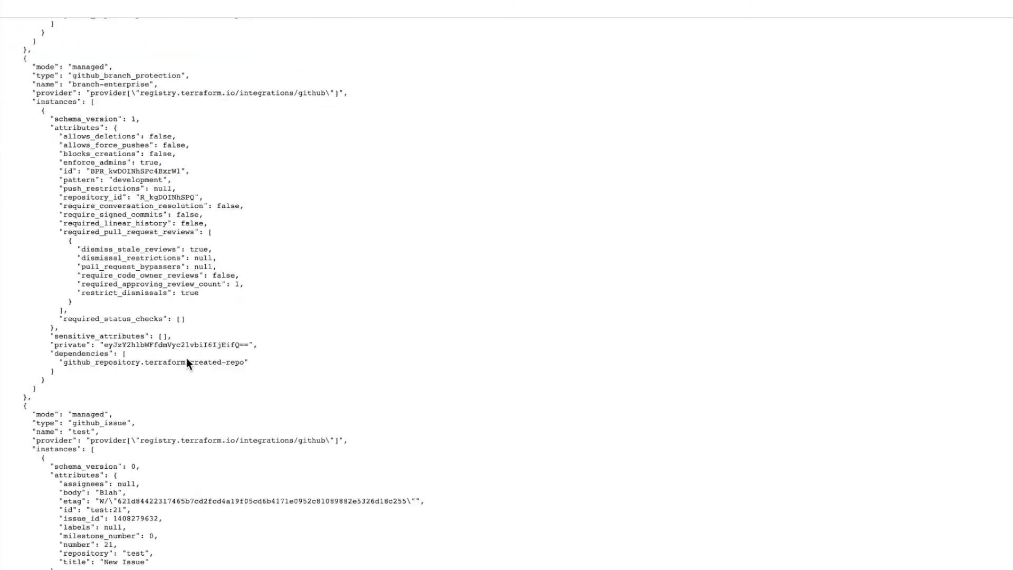
pyautogui.scroll(-5, 186, 358)
pyautogui.scroll(-3, 186, 357)
pyautogui.scroll(-5, 186, 358)
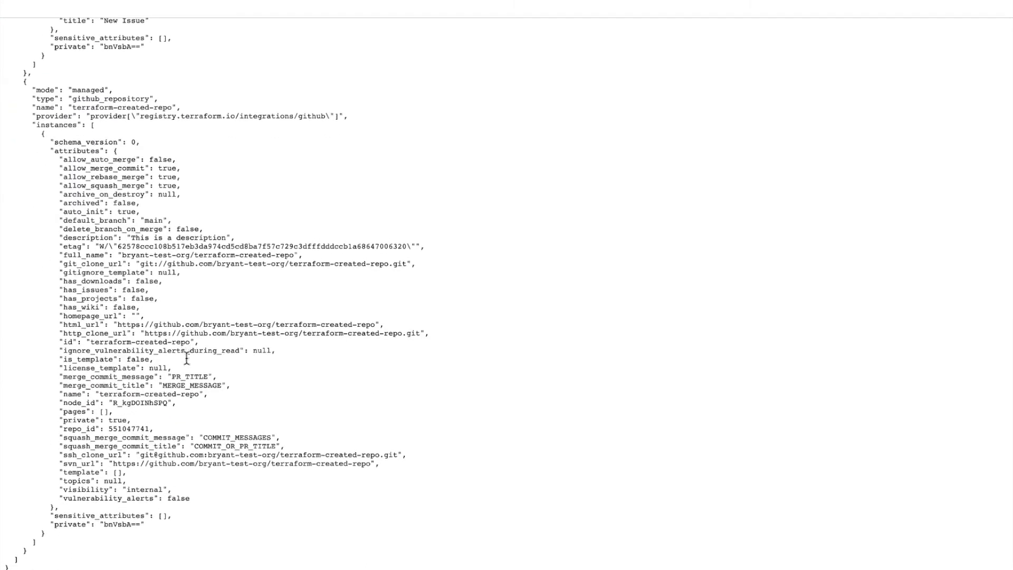
pyautogui.scroll(3, 186, 359)
pyautogui.scroll(3, 185, 357)
pyautogui.scroll(5, 186, 357)
pyautogui.scroll(5, 186, 358)
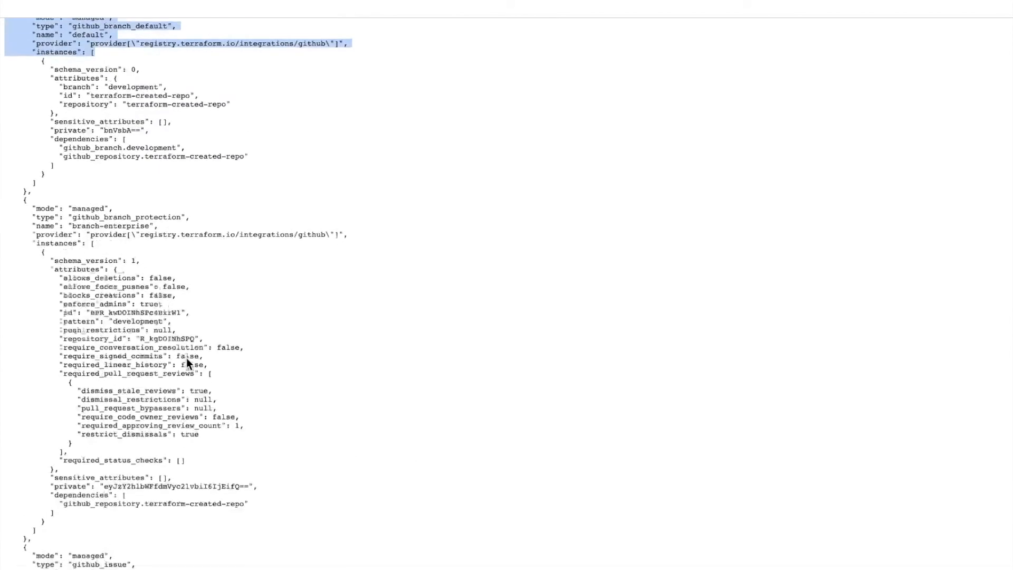
pyautogui.scroll(5, 186, 358)
pyautogui.click(450, 362)
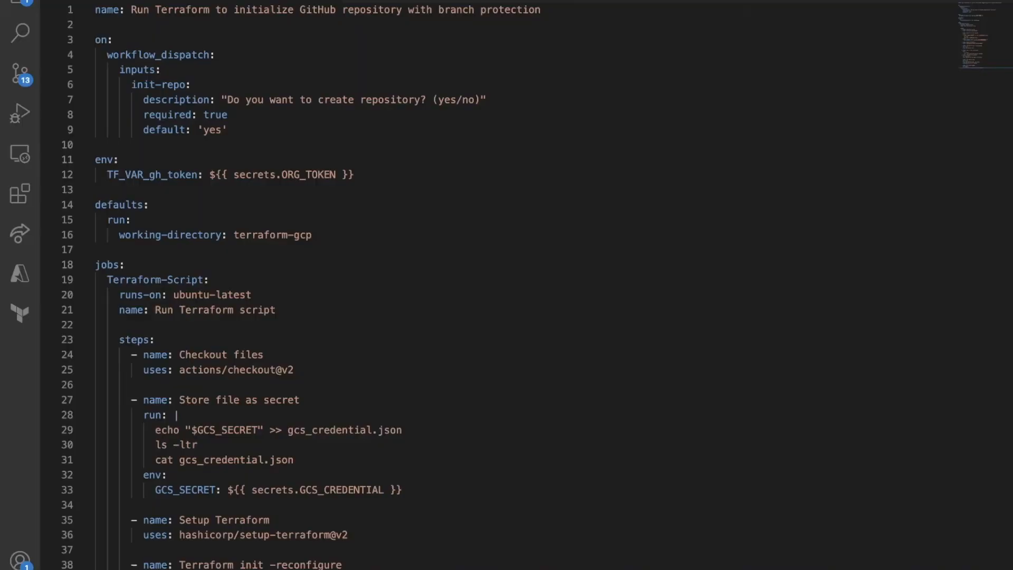
pyautogui.click(313, 210)
pyautogui.scroll(-2, 312, 211)
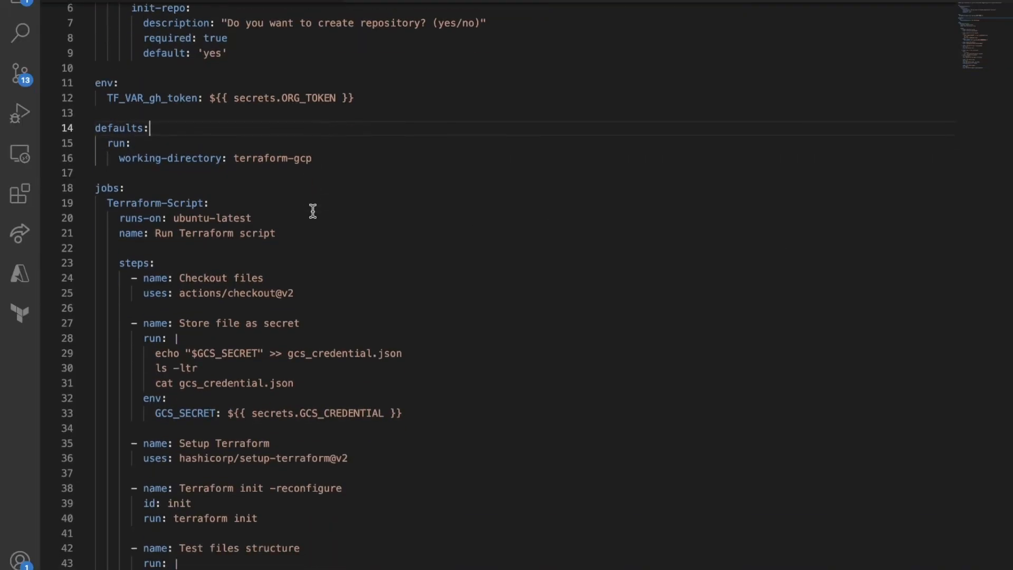
pyautogui.scroll(-3, 312, 211)
pyautogui.scroll(-1, 312, 211)
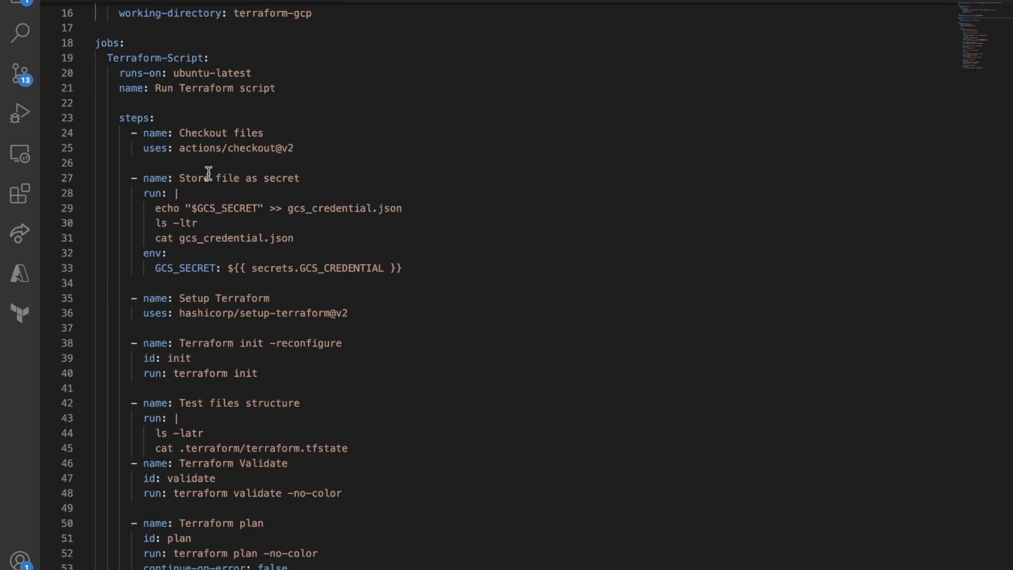
pyautogui.moveTo(114, 133); pyautogui.dragTo(301, 149)
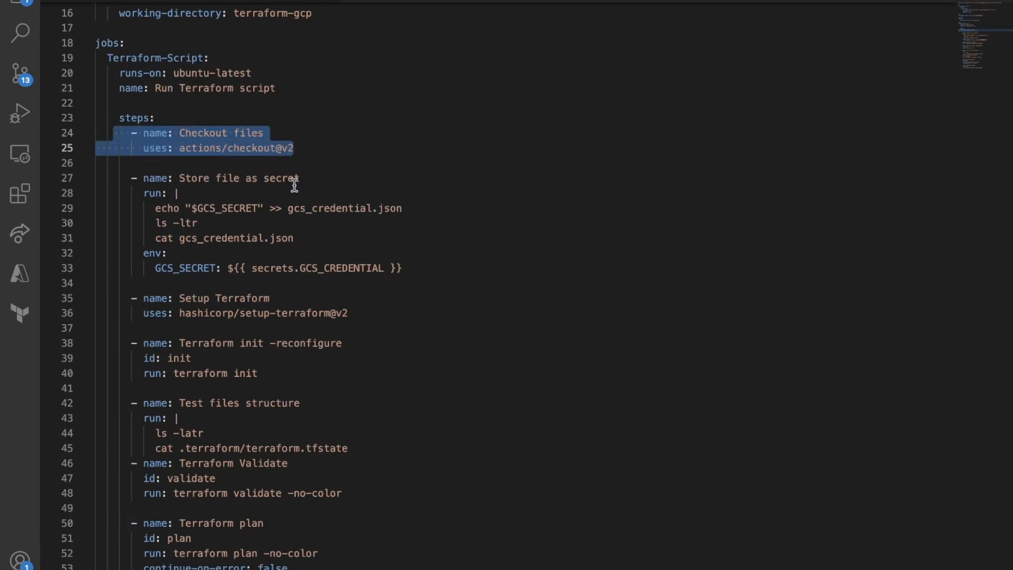
pyautogui.click(124, 178)
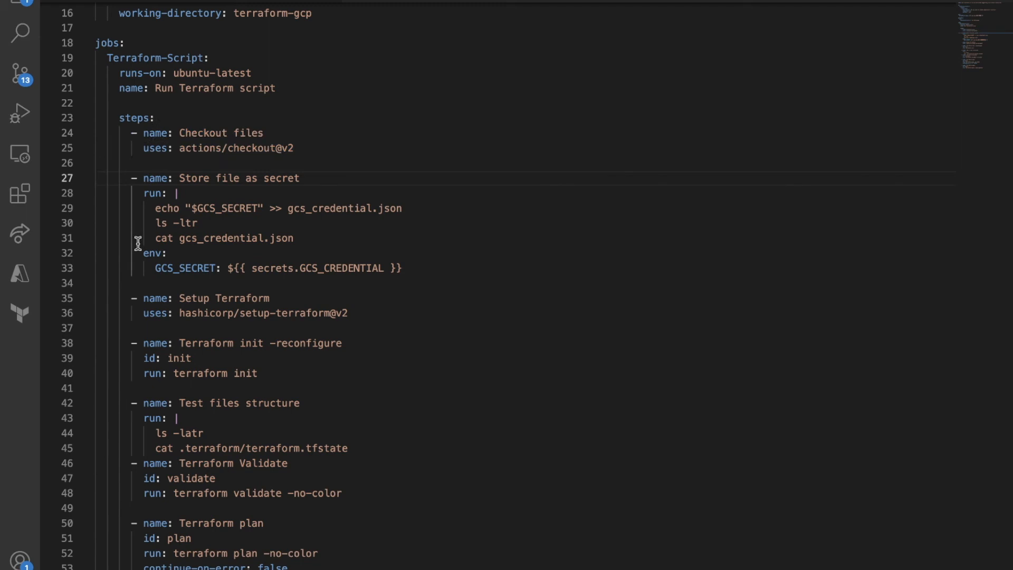
pyautogui.moveTo(145, 268)
pyautogui.mouseDown()
pyautogui.moveTo(316, 250)
pyautogui.moveTo(410, 270)
pyautogui.mouseUp()
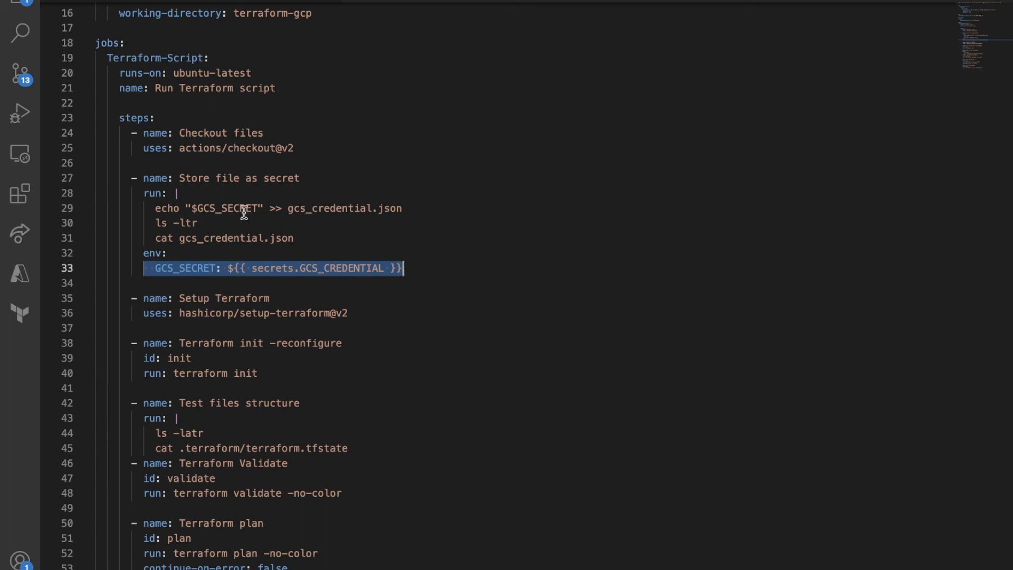
pyautogui.click(176, 209)
pyautogui.moveTo(149, 209); pyautogui.dragTo(404, 207)
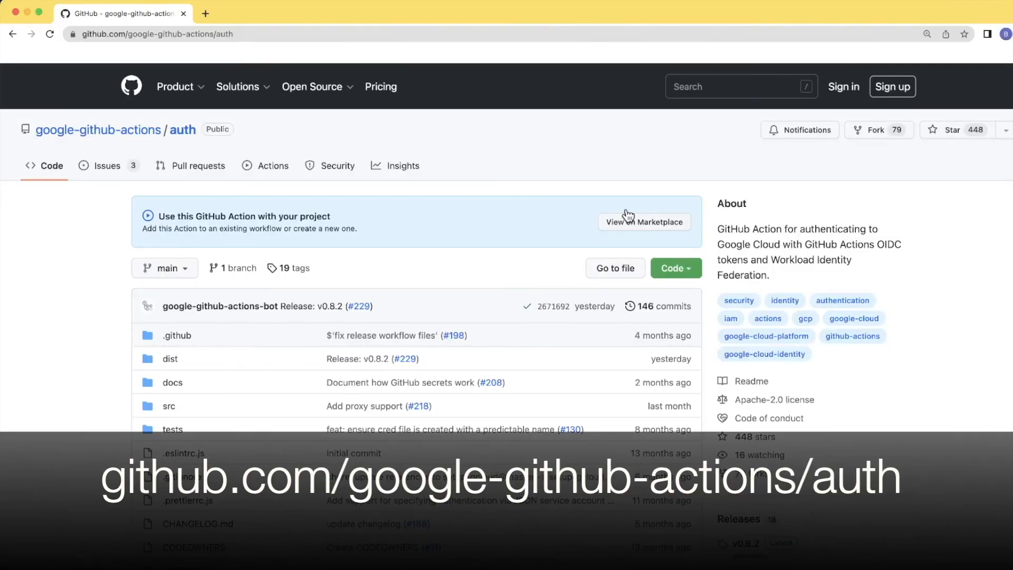
pyautogui.scroll(-1, 481, 296)
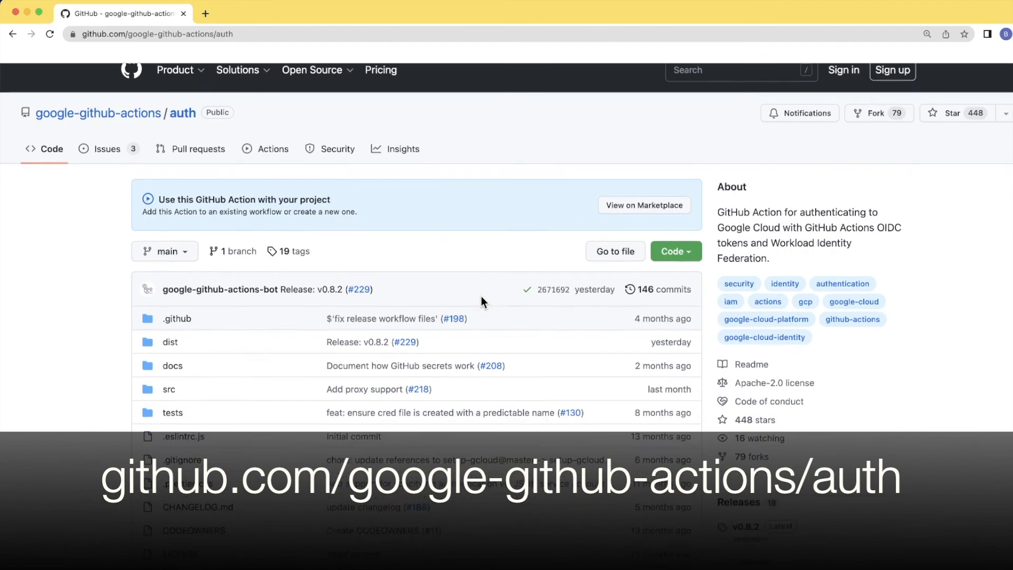
pyautogui.scroll(-1, 481, 296)
pyautogui.scroll(-5, 481, 296)
pyautogui.scroll(-4, 481, 296)
pyautogui.scroll(-3, 481, 294)
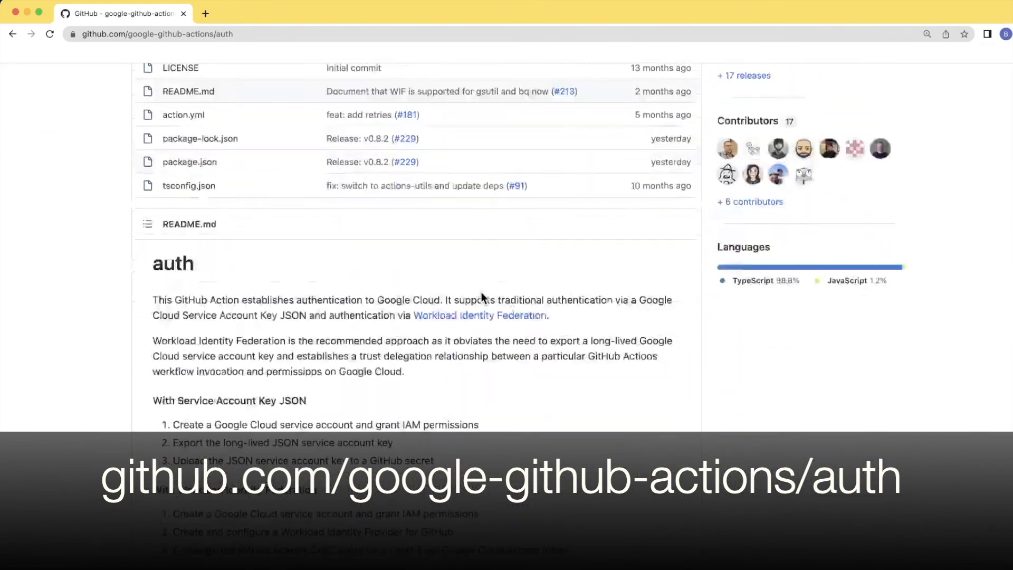
pyautogui.scroll(-3, 481, 295)
pyautogui.scroll(-5, 482, 294)
pyautogui.scroll(-3, 482, 294)
pyautogui.scroll(-3, 481, 297)
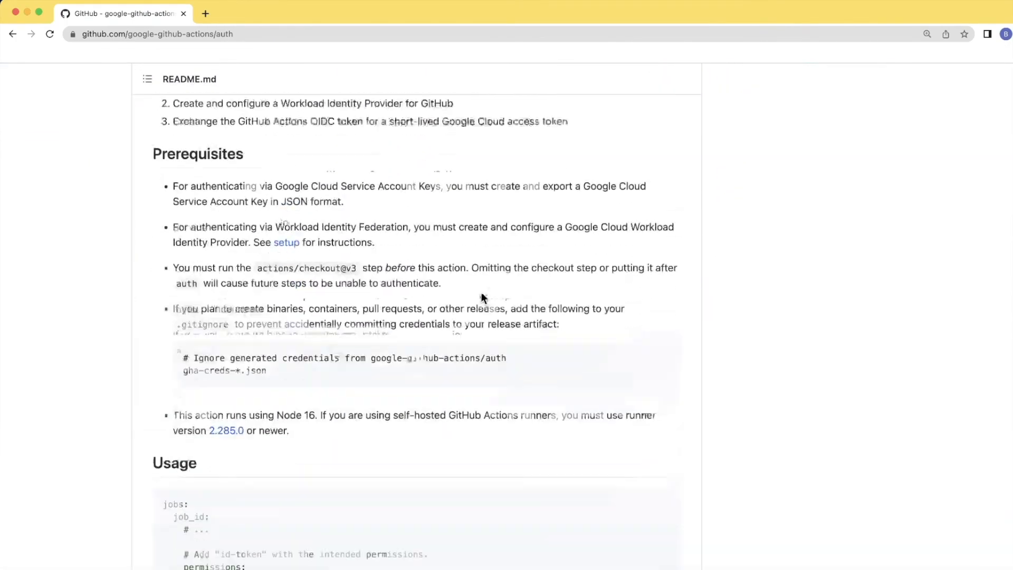
pyautogui.scroll(-2, 481, 298)
pyautogui.scroll(-2, 481, 298)
pyautogui.scroll(-2, 481, 298)
pyautogui.scroll(-1, 481, 298)
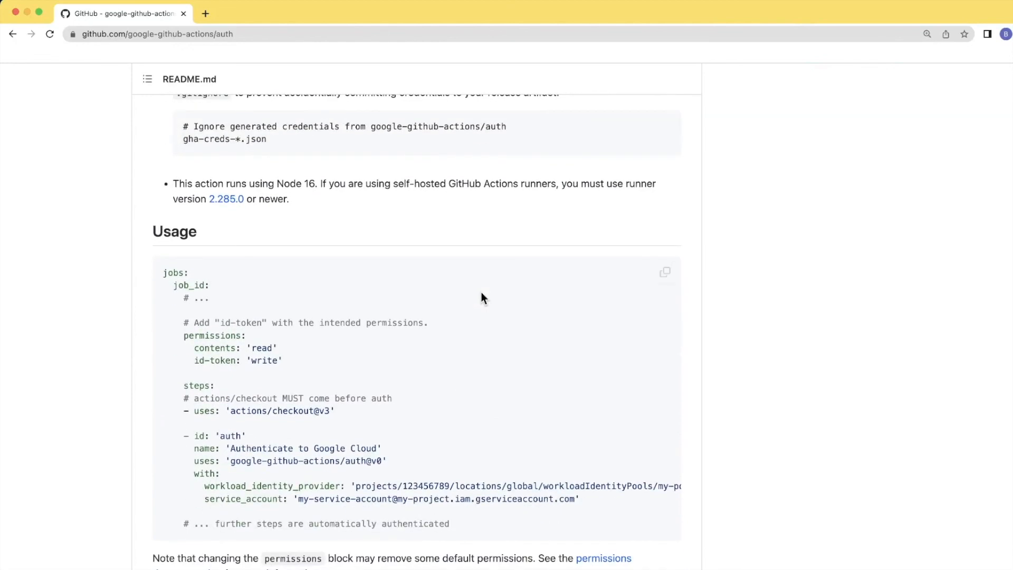
pyautogui.moveTo(224, 461); pyautogui.dragTo(385, 460)
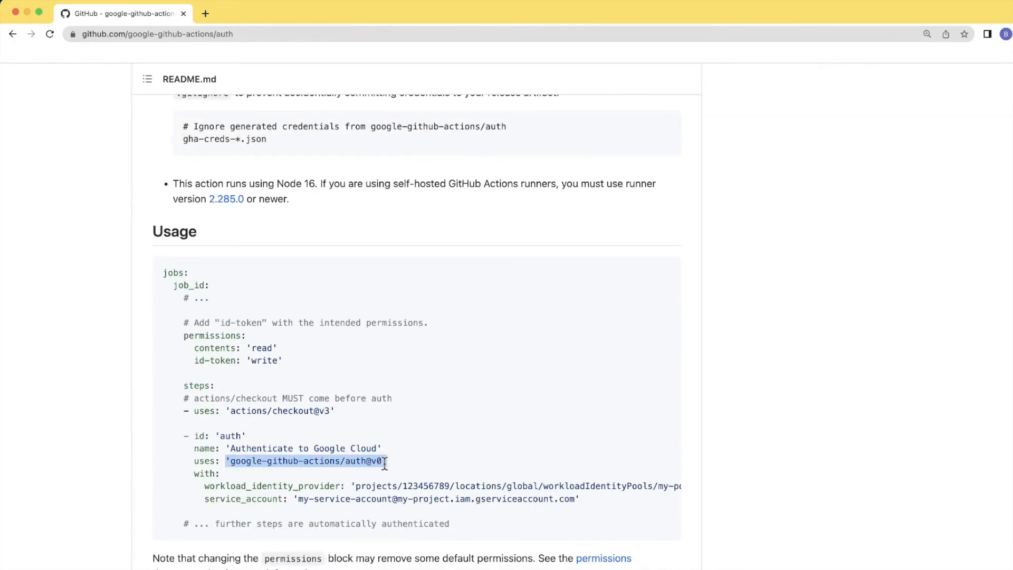
pyautogui.scroll(-1, 359, 470)
pyautogui.moveTo(199, 433); pyautogui.dragTo(582, 458)
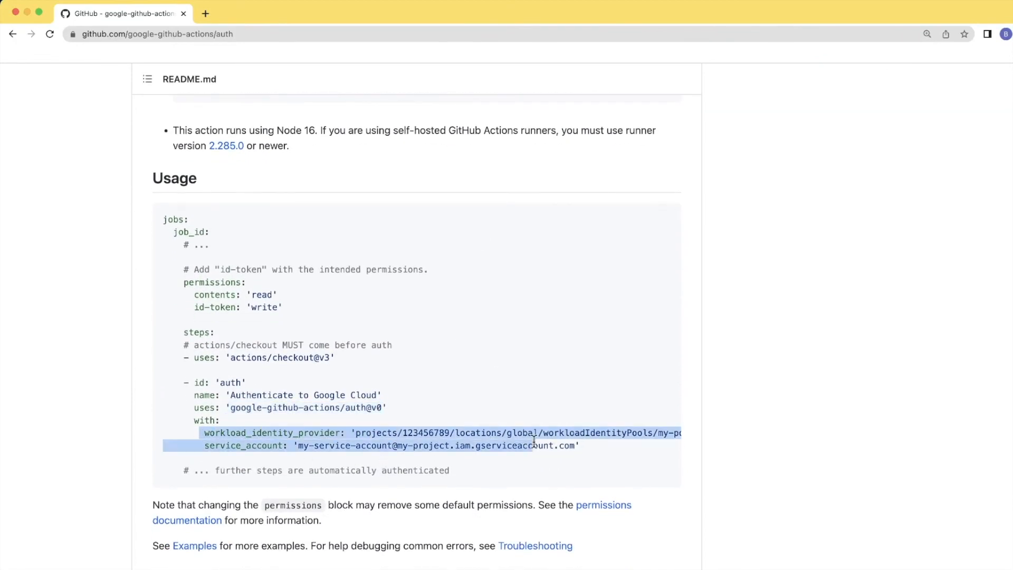
pyautogui.scroll(-2, 580, 454)
pyautogui.scroll(-5, 581, 453)
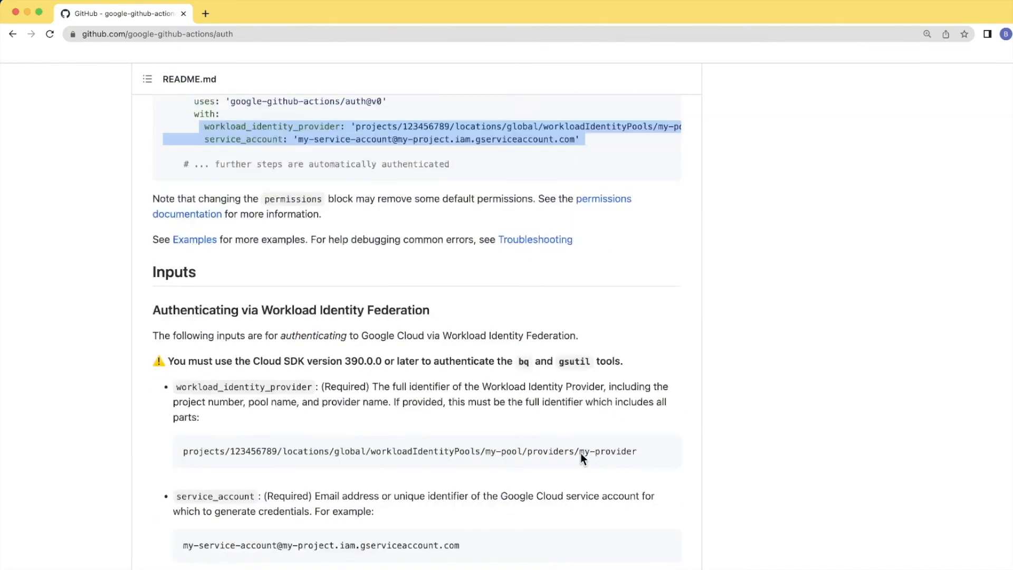
pyautogui.scroll(-1, 580, 454)
pyautogui.scroll(-2, 580, 453)
pyautogui.scroll(-5, 580, 458)
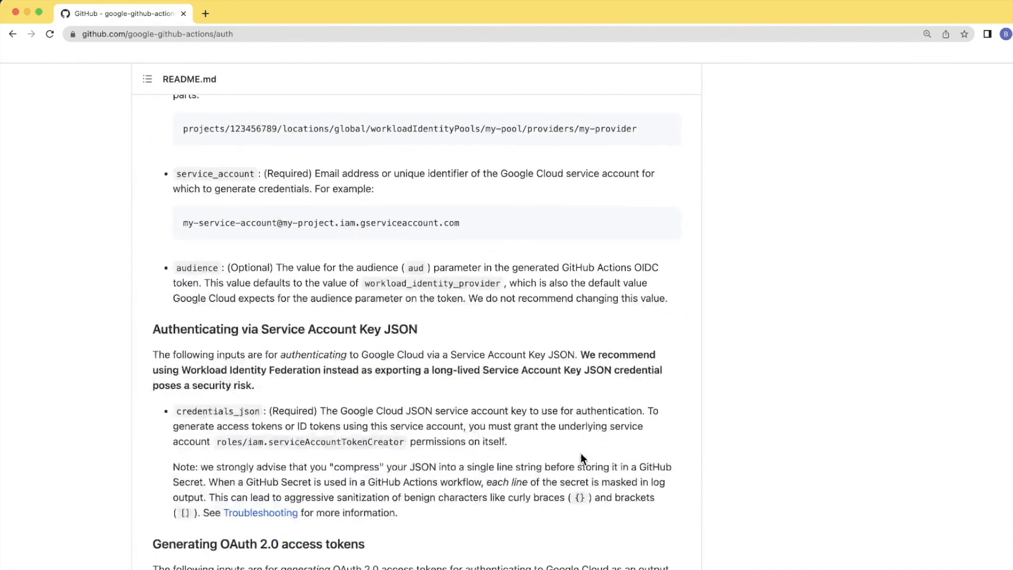
pyautogui.scroll(-4, 580, 458)
pyautogui.scroll(-3, 580, 458)
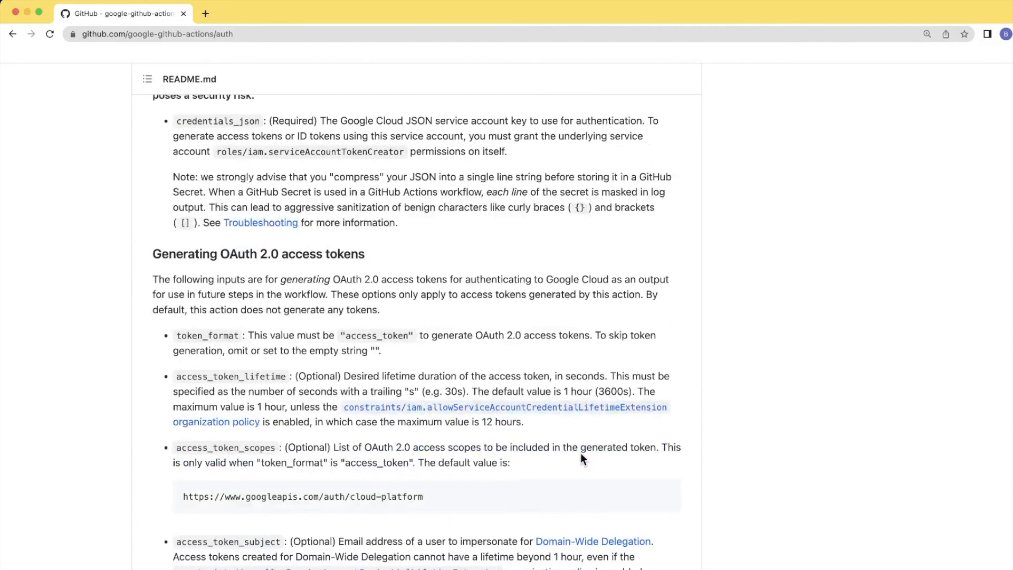
pyautogui.scroll(-3, 581, 459)
pyautogui.scroll(-2, 580, 454)
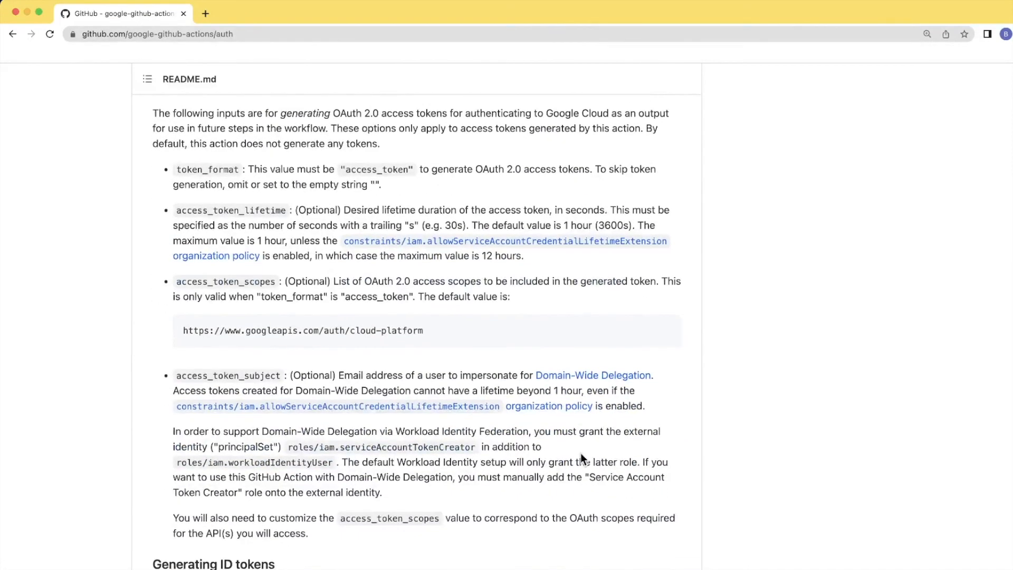
pyautogui.scroll(-2, 580, 457)
pyautogui.scroll(-2, 580, 457)
pyautogui.scroll(-1, 580, 457)
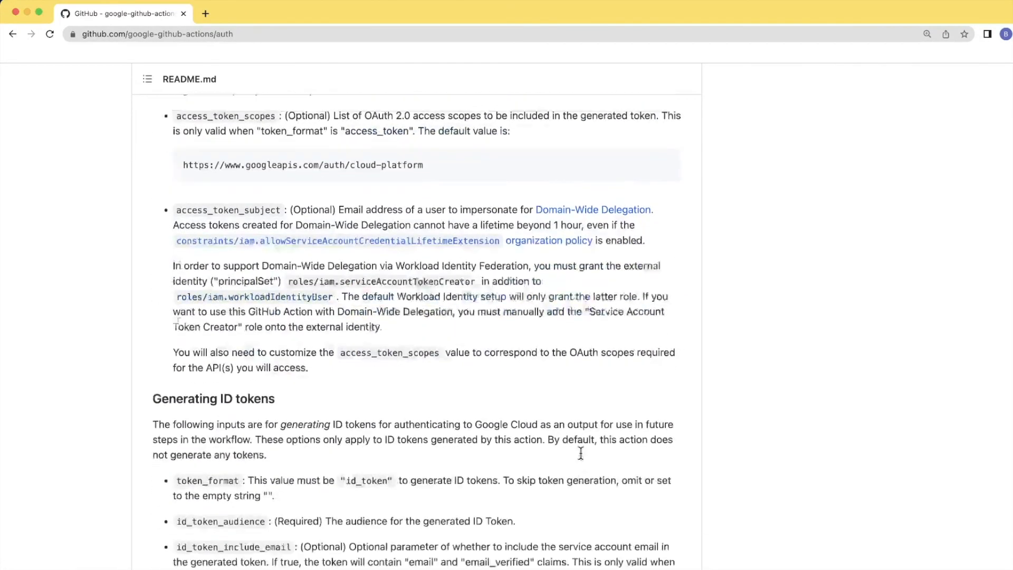
pyautogui.scroll(-1, 580, 453)
pyautogui.scroll(-2, 580, 453)
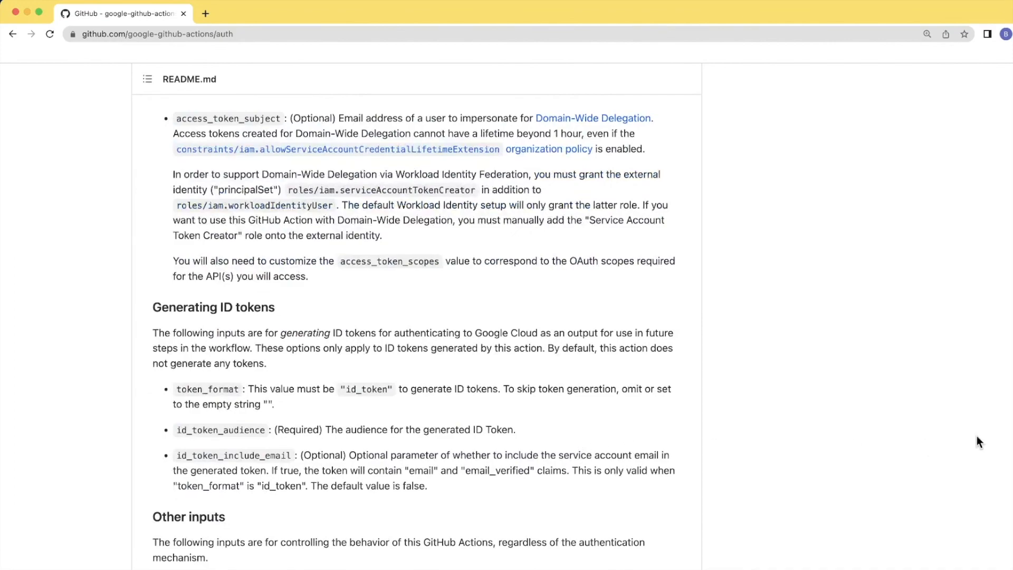